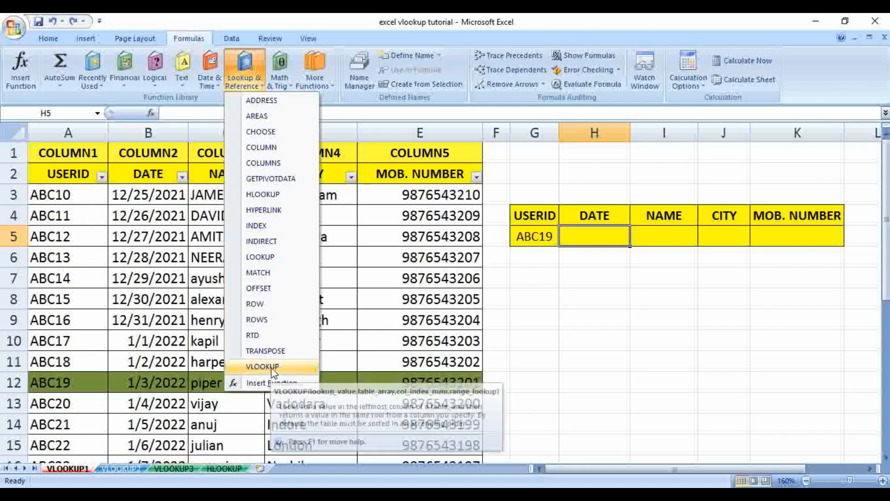
Insert a VLOOKUP in the DATE cell H5 with lookup value G5 and table array A1:E15.
{"action": "left_click", "coordinate": [272, 367]}
{"action": "left_click_drag", "start_coordinate": [602, 272], "coordinate": [629, 274]}
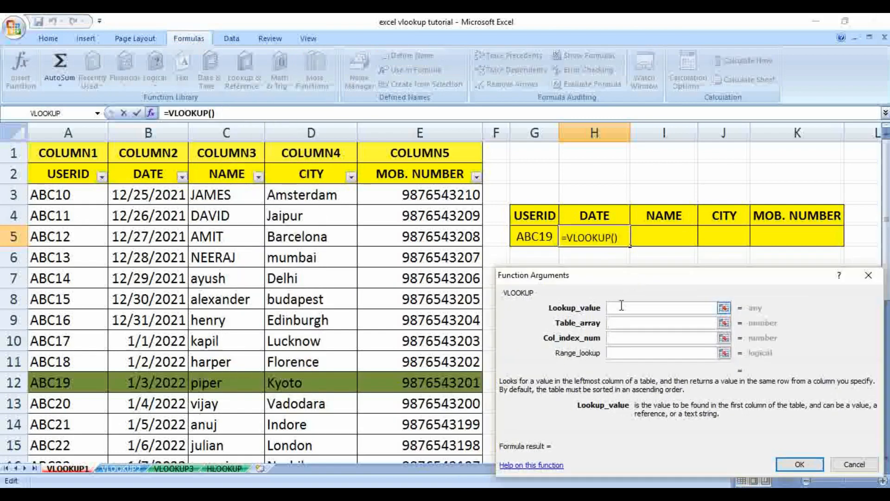
{"action": "left_click", "coordinate": [539, 239]}
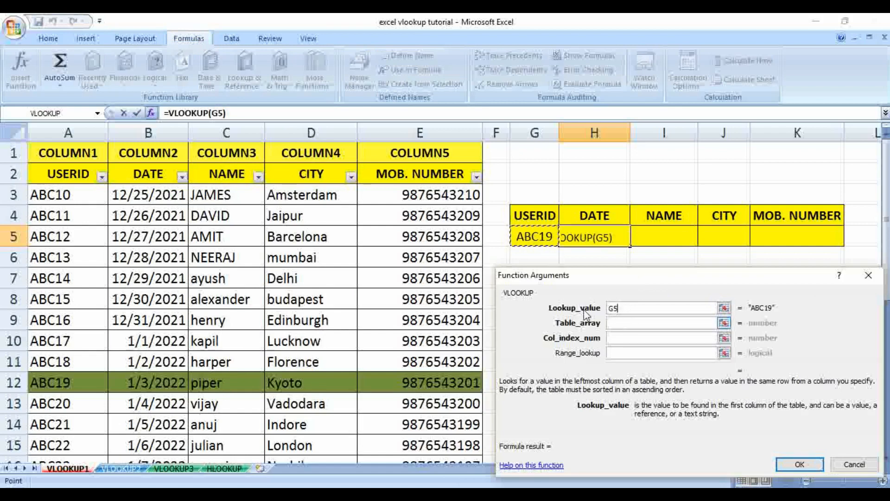
{"action": "left_click", "coordinate": [620, 323]}
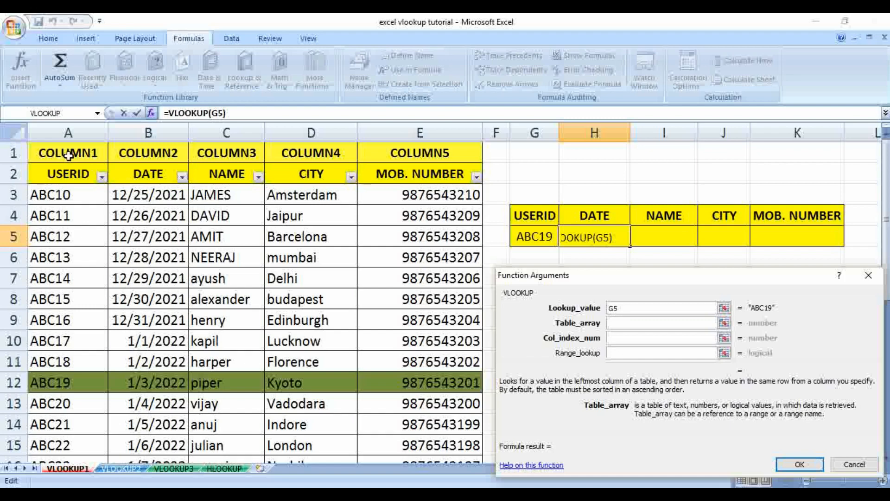
{"action": "left_click_drag", "start_coordinate": [68, 156], "coordinate": [419, 440]}
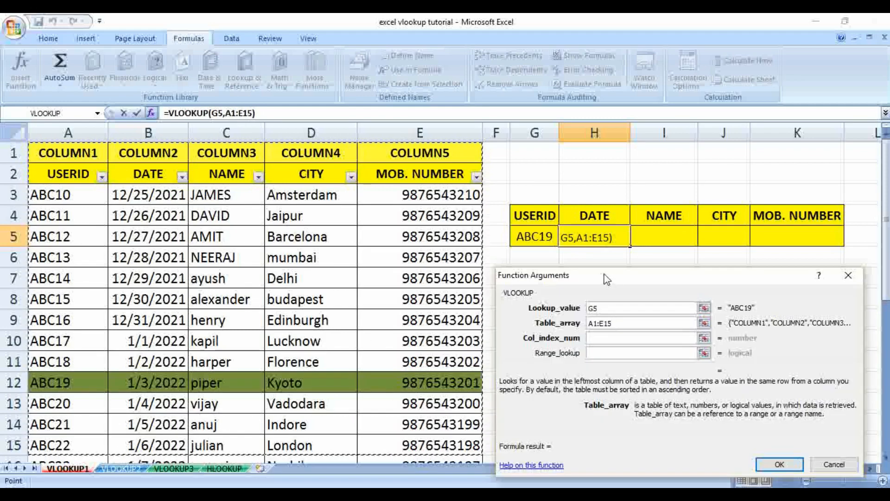
{"action": "left_click_drag", "start_coordinate": [606, 278], "coordinate": [618, 260]}
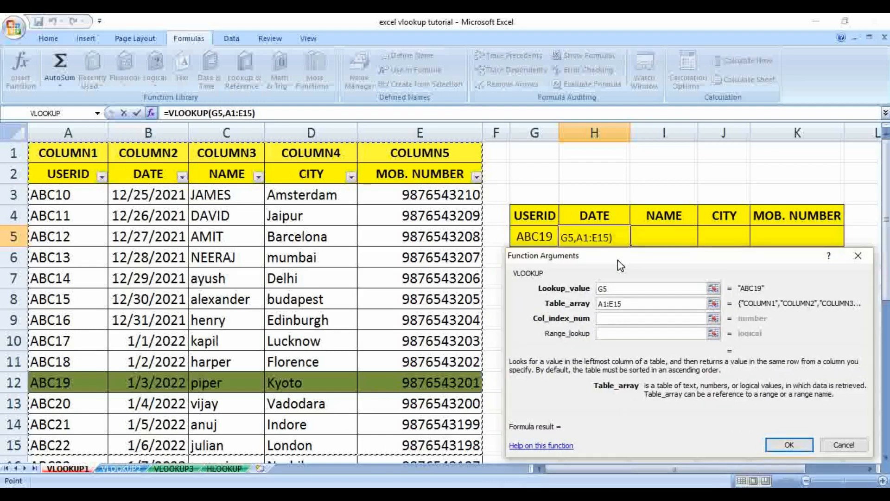
Complete the DATE lookup with column index 2 and range lookup 0.
{"action": "left_click", "coordinate": [610, 319]}
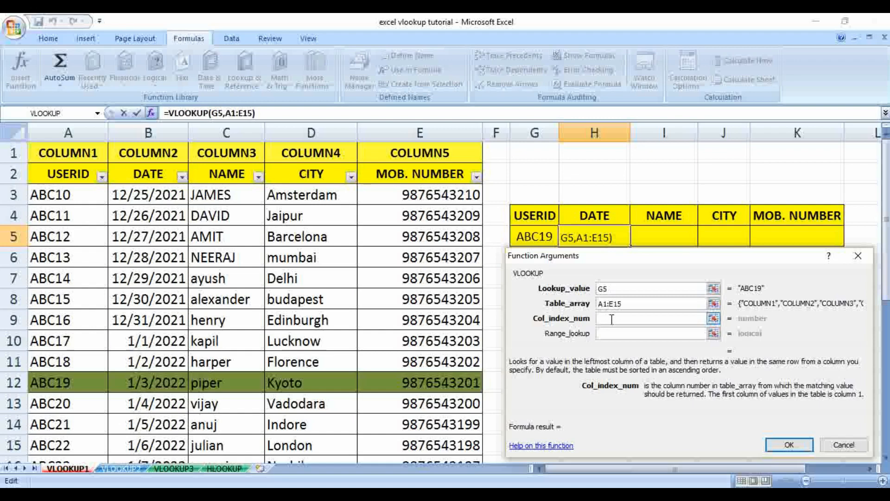
{"action": "type", "text": "2"}
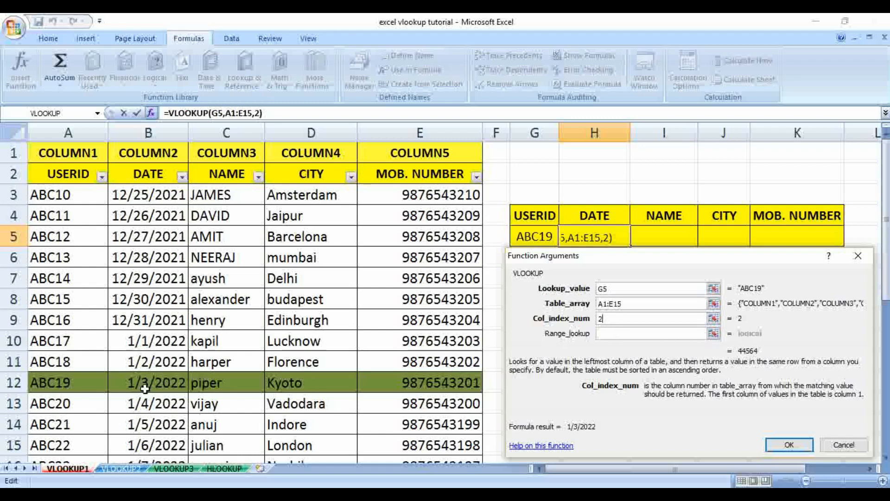
{"action": "left_click", "coordinate": [605, 333]}
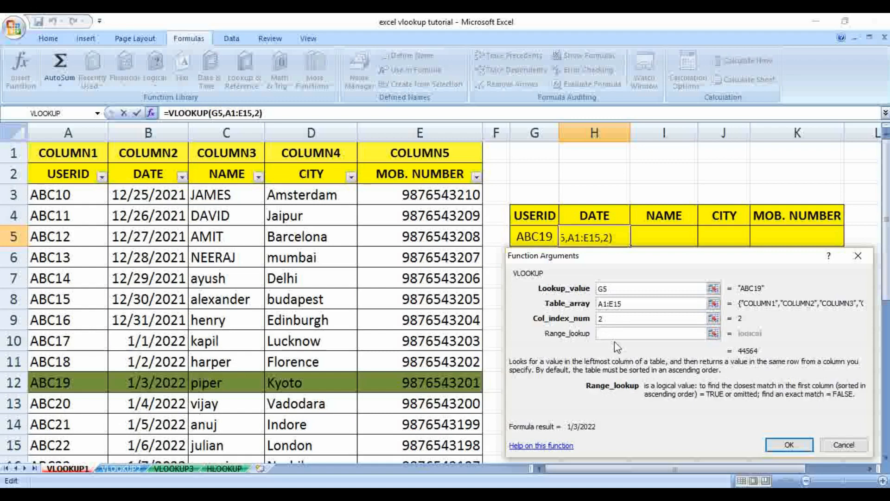
{"action": "type", "text": "0"}
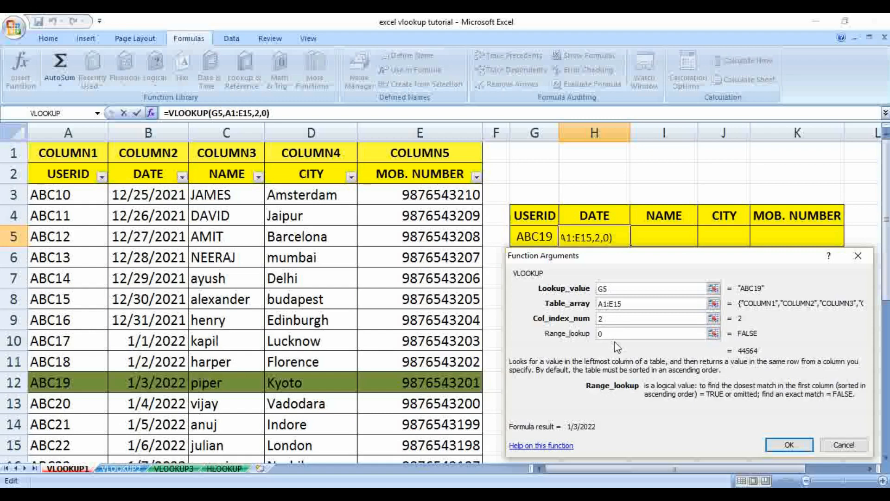
{"action": "left_click_drag", "start_coordinate": [524, 260], "coordinate": [515, 265]}
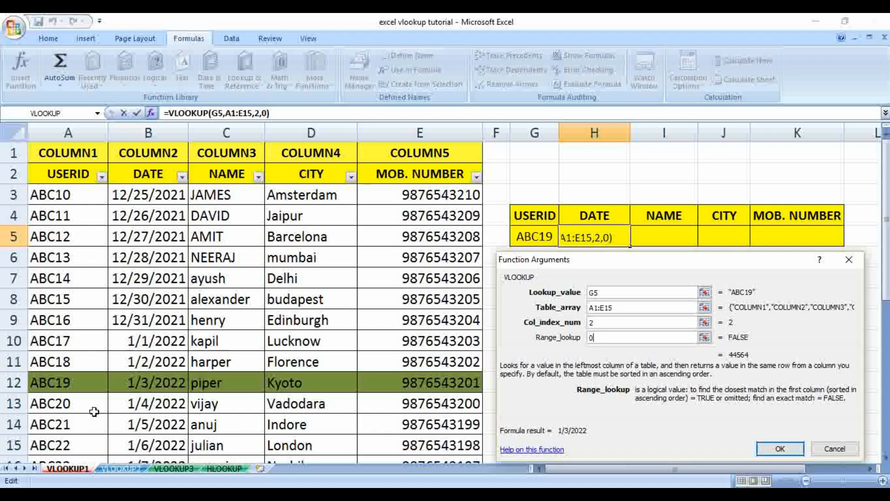
{"action": "left_click", "coordinate": [610, 324]}
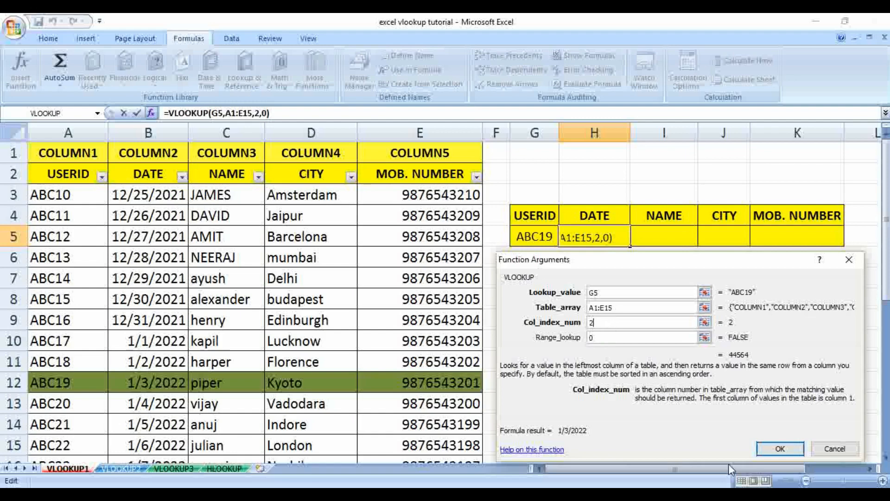
{"action": "left_click", "coordinate": [780, 448]}
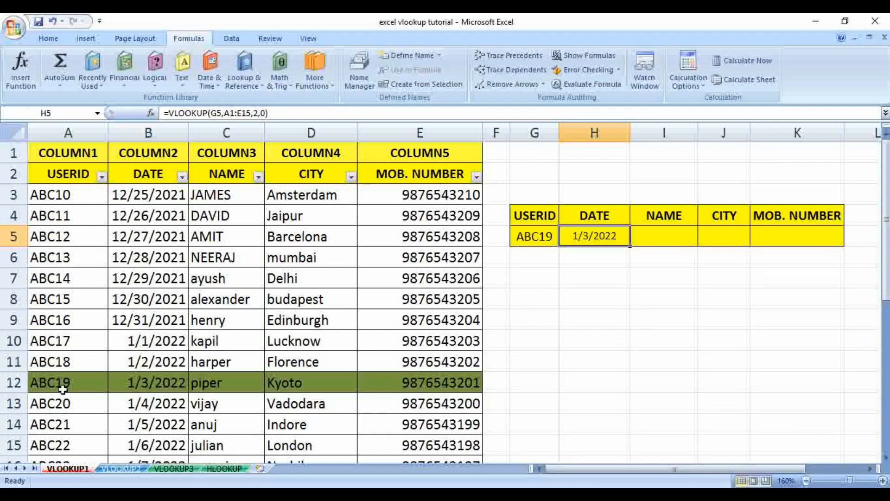
Compare the date returned in H5 with the ABC19 row of the source table.
{"action": "left_click", "coordinate": [553, 232]}
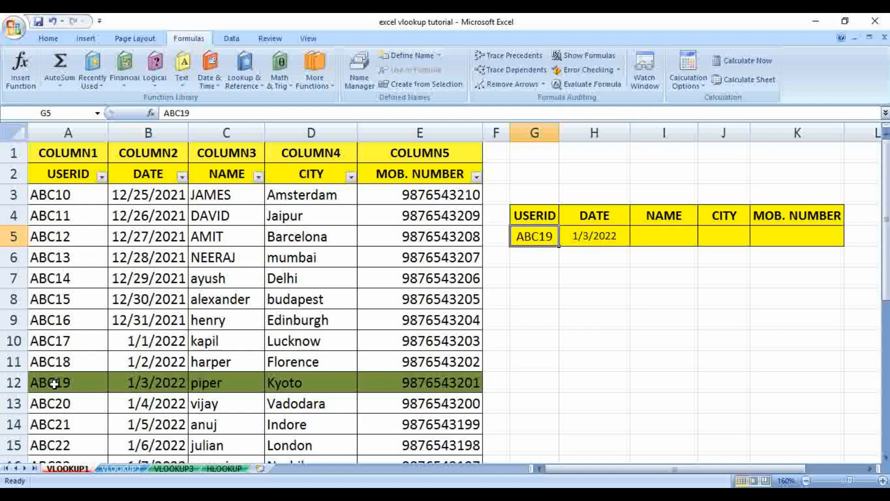
{"action": "left_click_drag", "start_coordinate": [56, 386], "coordinate": [122, 387]}
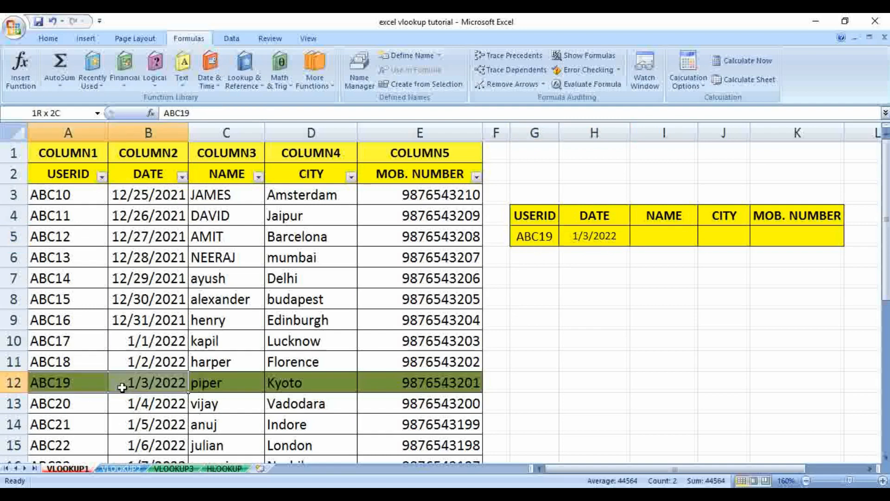
{"action": "left_click", "coordinate": [595, 239]}
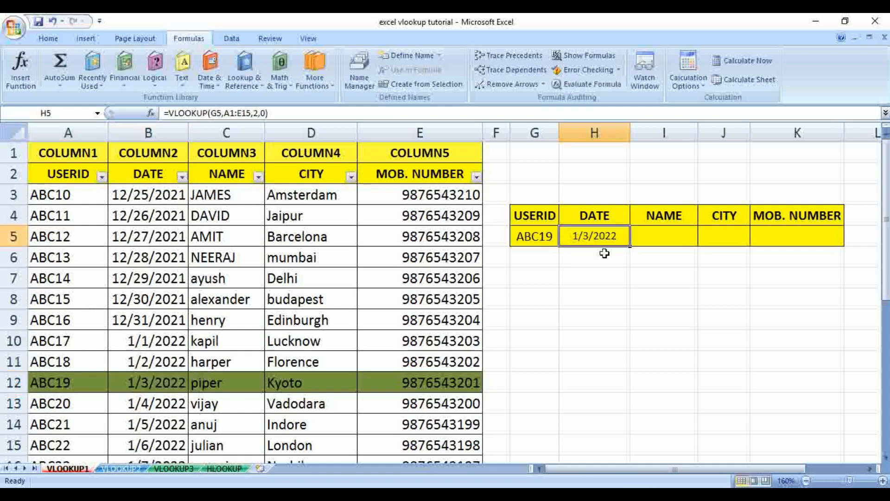
Insert a VLOOKUP in the NAME cell I5 with G5 as the lookup value.
{"action": "left_click", "coordinate": [663, 237]}
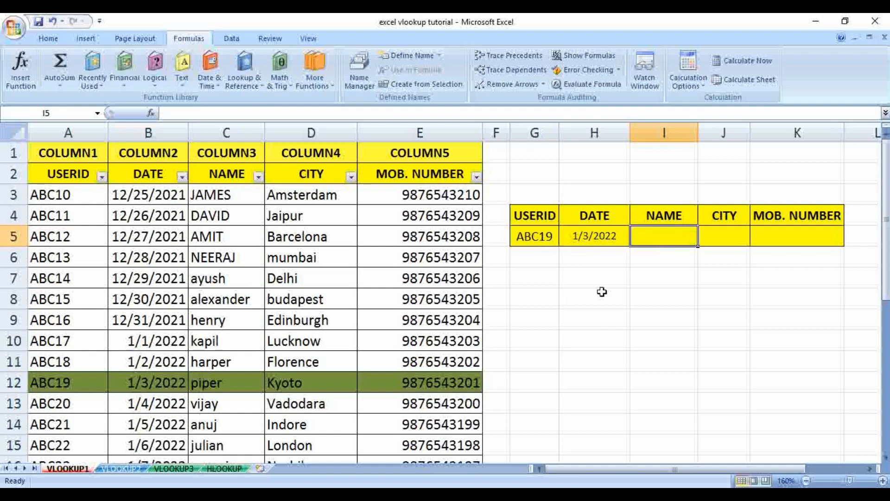
{"action": "left_click", "coordinate": [526, 239]}
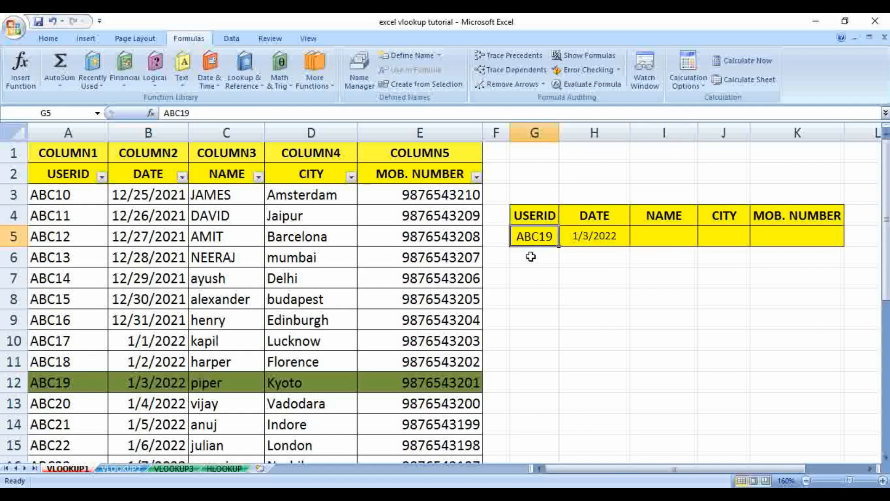
{"action": "left_click", "coordinate": [670, 237]}
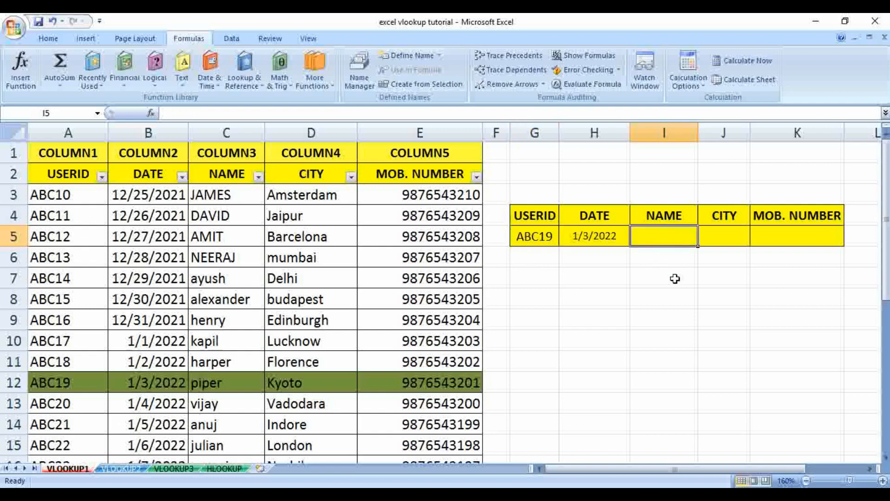
{"action": "left_click", "coordinate": [669, 262]}
{"action": "left_click", "coordinate": [674, 234]}
{"action": "left_click", "coordinate": [245, 93]}
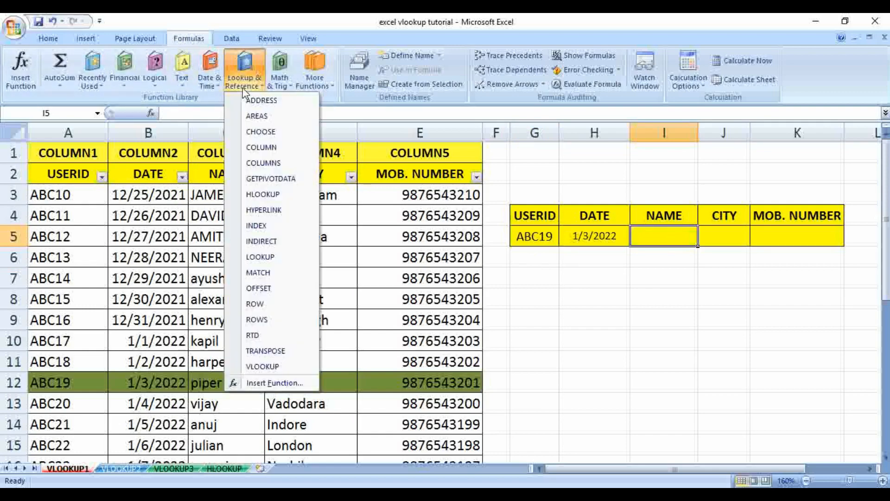
{"action": "left_click", "coordinate": [259, 364]}
{"action": "left_click_drag", "start_coordinate": [529, 261], "coordinate": [473, 262]}
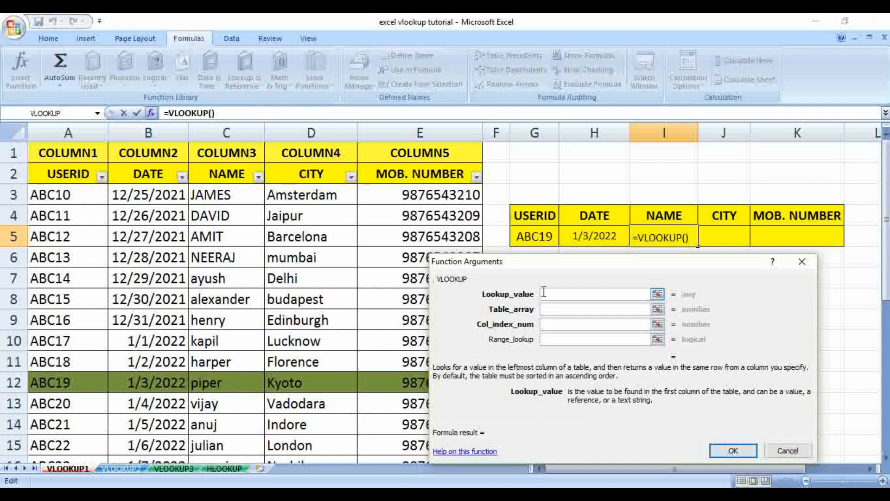
{"action": "left_click_drag", "start_coordinate": [552, 273], "coordinate": [562, 283]}
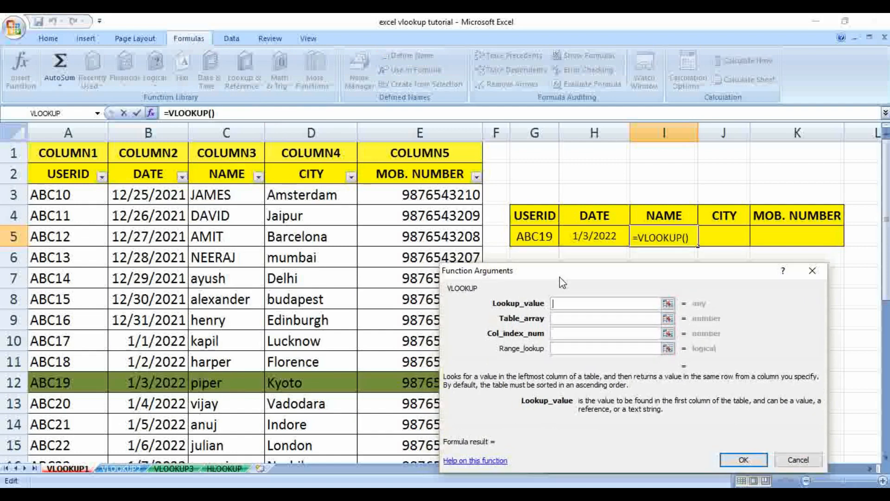
{"action": "left_click", "coordinate": [531, 238]}
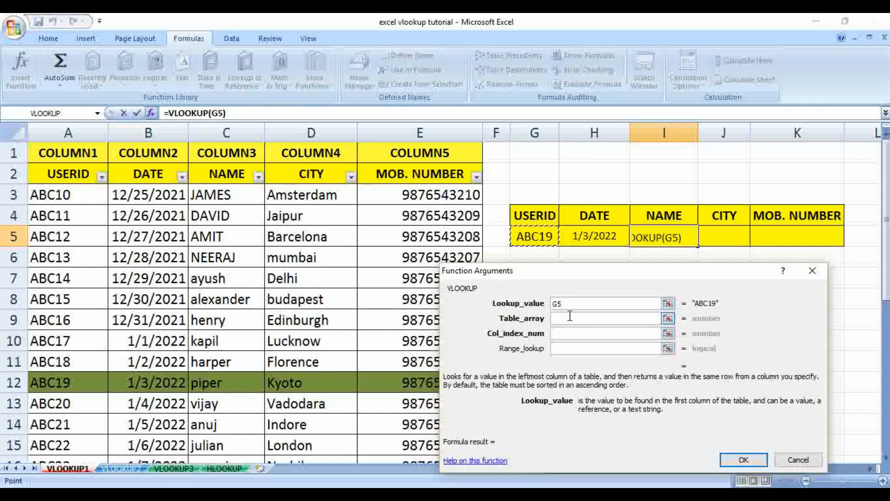
{"action": "left_click_drag", "start_coordinate": [589, 278], "coordinate": [616, 257]}
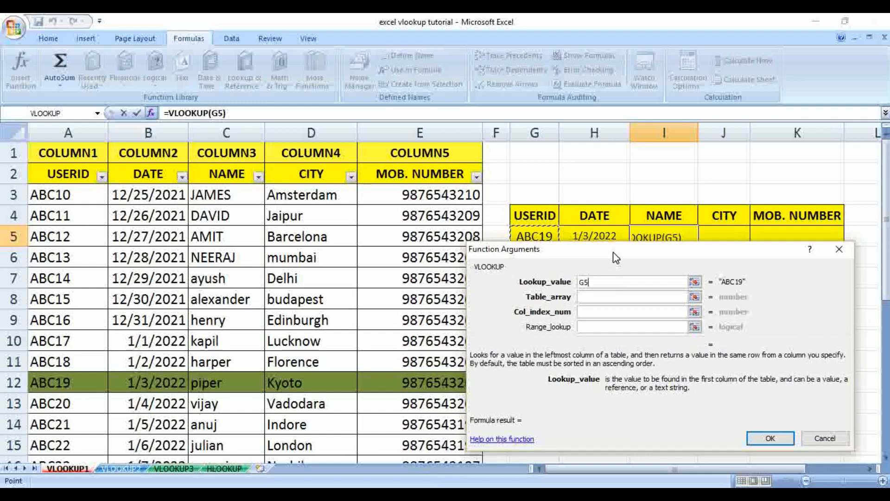
Set the NAME lookup's table array to the full source table, A1:E29.
{"action": "left_click", "coordinate": [595, 296]}
{"action": "left_click_drag", "start_coordinate": [40, 154], "coordinate": [422, 465]}
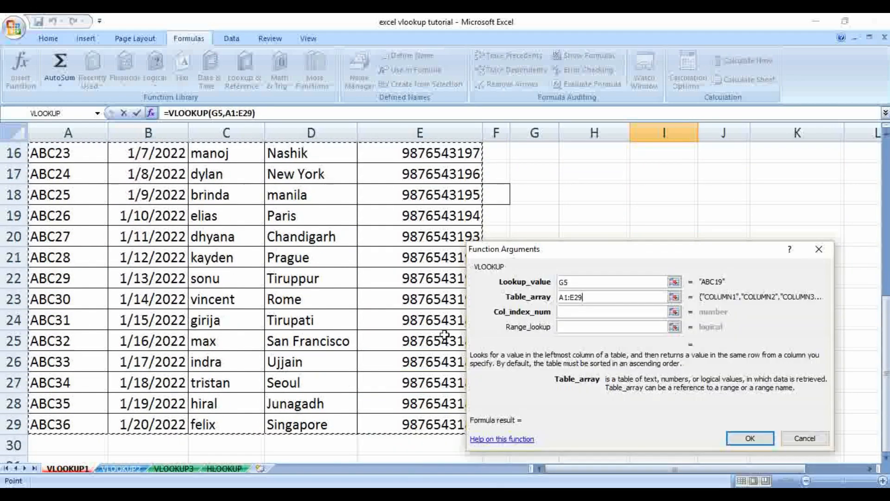
{"action": "left_click_drag", "start_coordinate": [630, 256], "coordinate": [659, 243]}
{"action": "scroll", "coordinate": [416, 259], "scroll_direction": "up", "scroll_amount": 5}
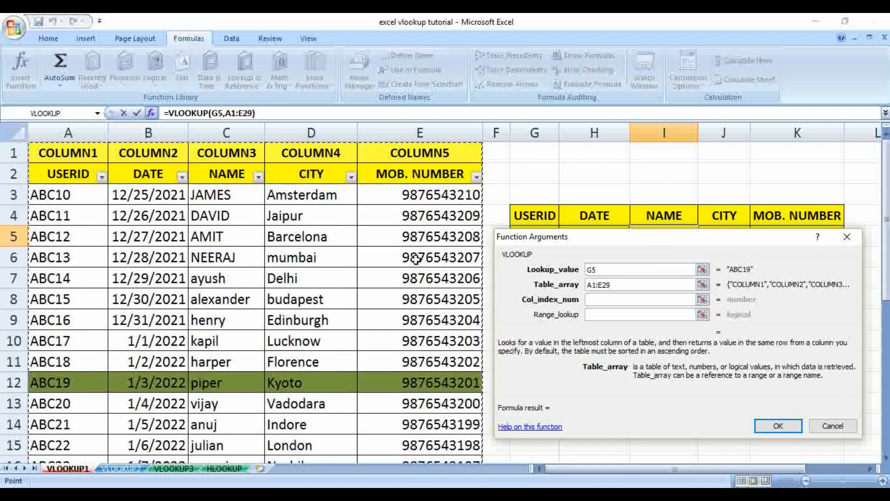
Complete the NAME lookup with column index 3 and range lookup 0.
{"action": "left_click", "coordinate": [609, 300]}
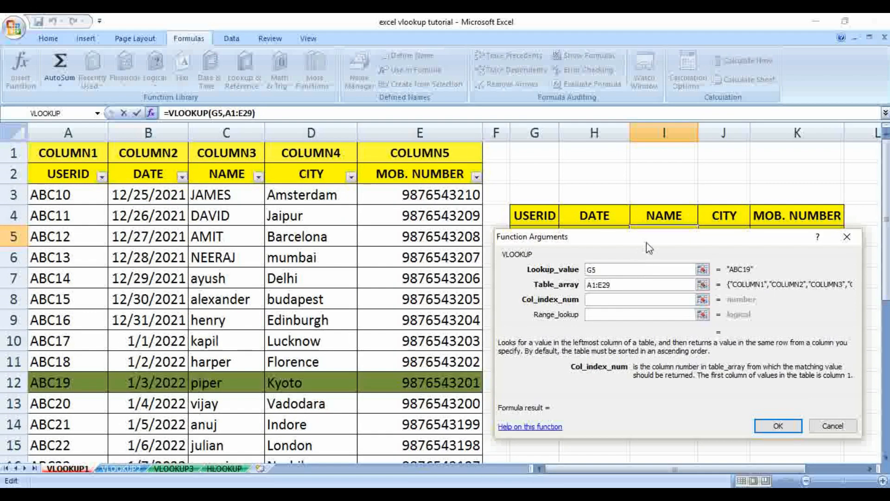
{"action": "left_click_drag", "start_coordinate": [647, 243], "coordinate": [661, 276]}
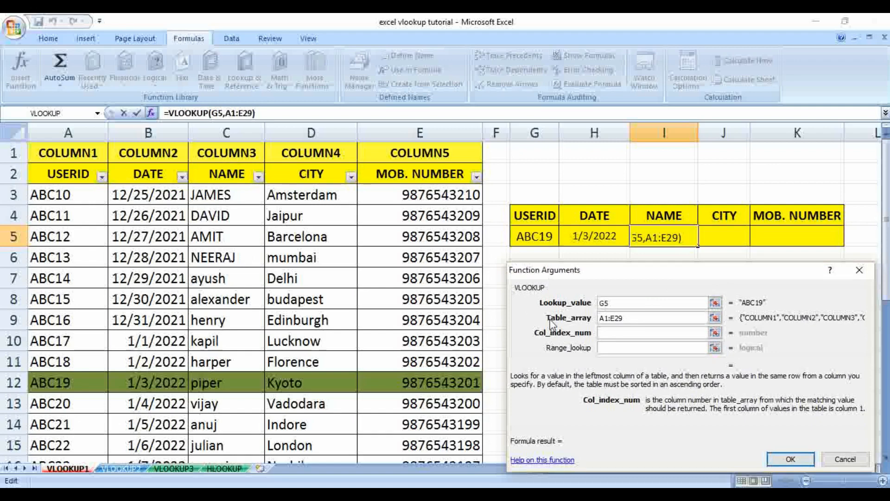
{"action": "type", "text": "3"}
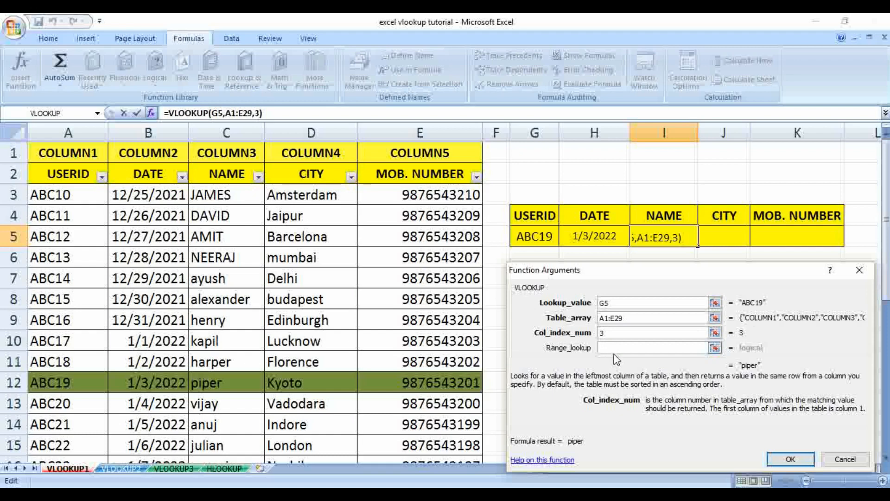
{"action": "left_click", "coordinate": [614, 349]}
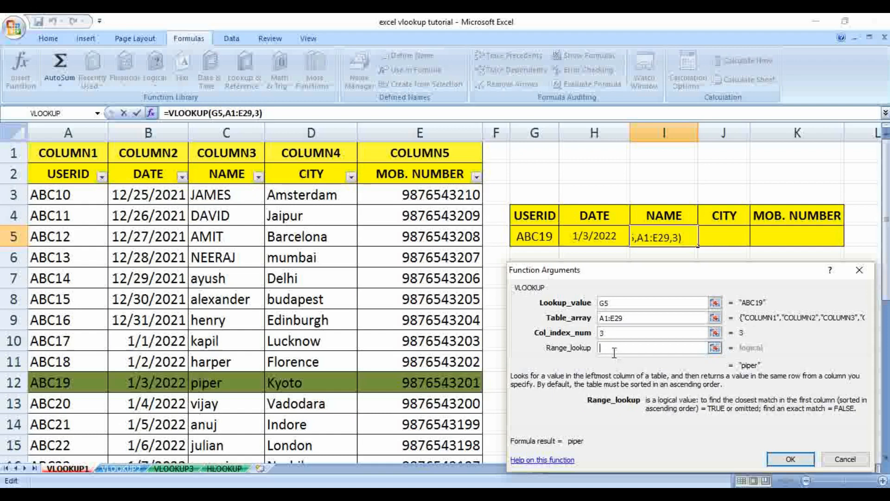
{"action": "type", "text": "0"}
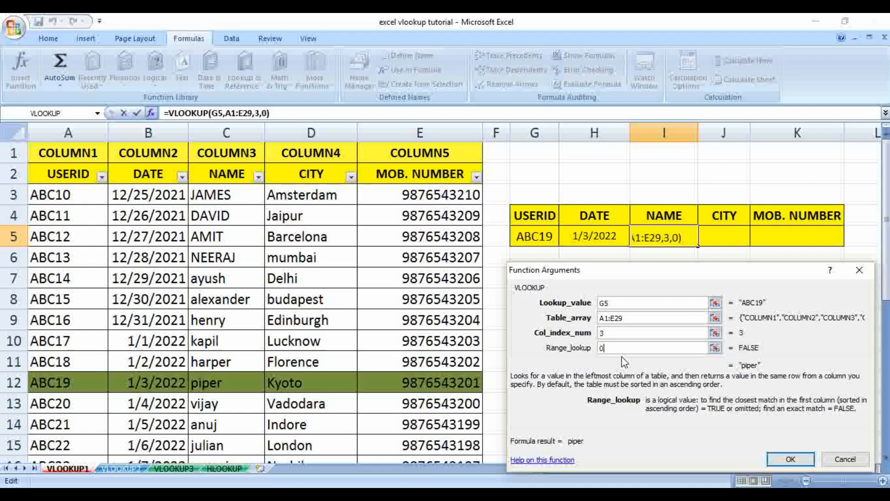
{"action": "left_click", "coordinate": [778, 460]}
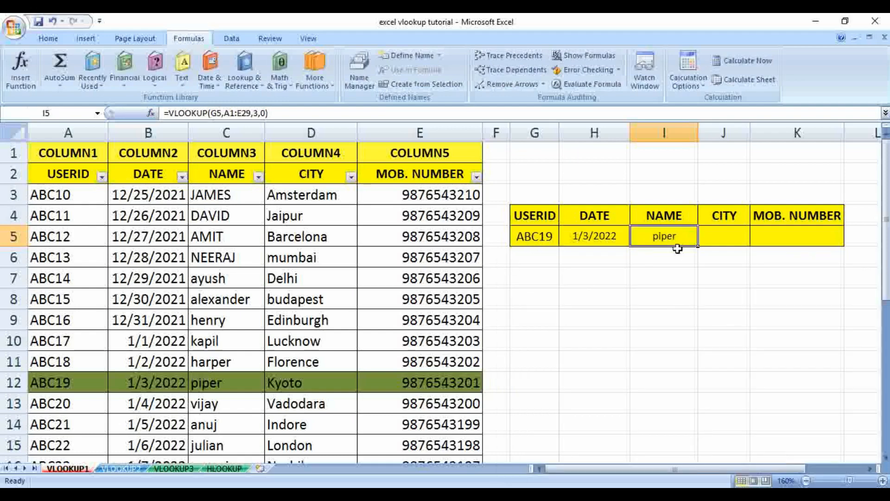
Insert a VLOOKUP in the CITY cell J5 with G5 as the lookup value.
{"action": "left_click", "coordinate": [727, 237]}
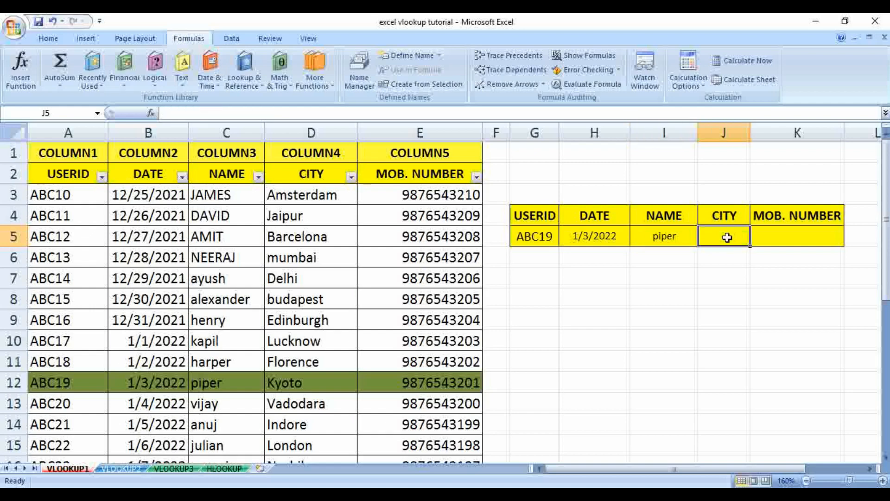
{"action": "left_click", "coordinate": [729, 265]}
{"action": "left_click", "coordinate": [731, 229]}
{"action": "left_click", "coordinate": [714, 265]}
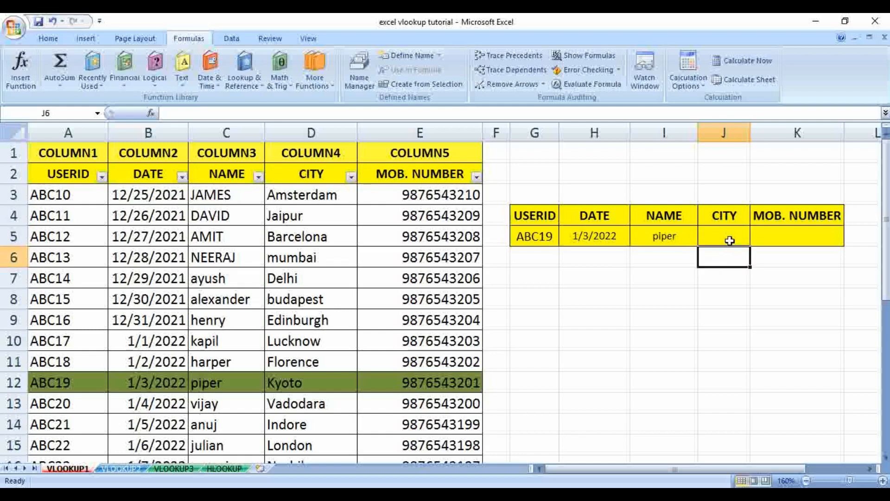
{"action": "left_click", "coordinate": [729, 240]}
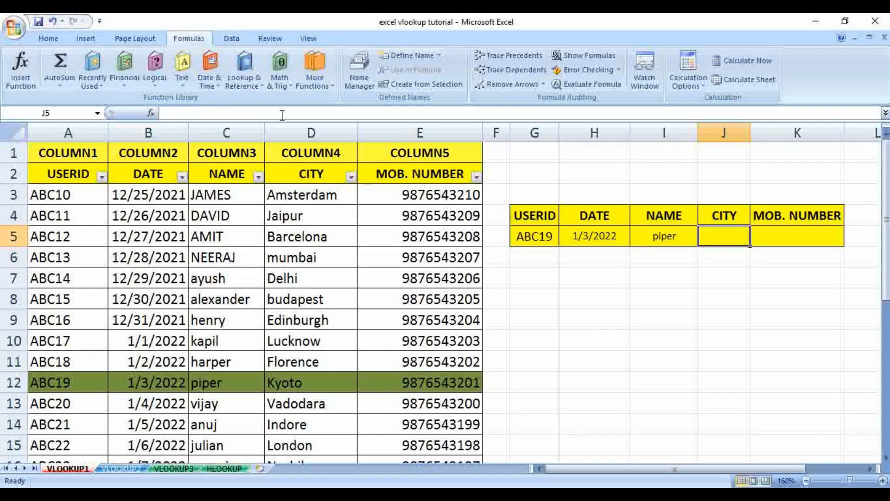
{"action": "left_click", "coordinate": [258, 86]}
{"action": "left_click", "coordinate": [262, 366]}
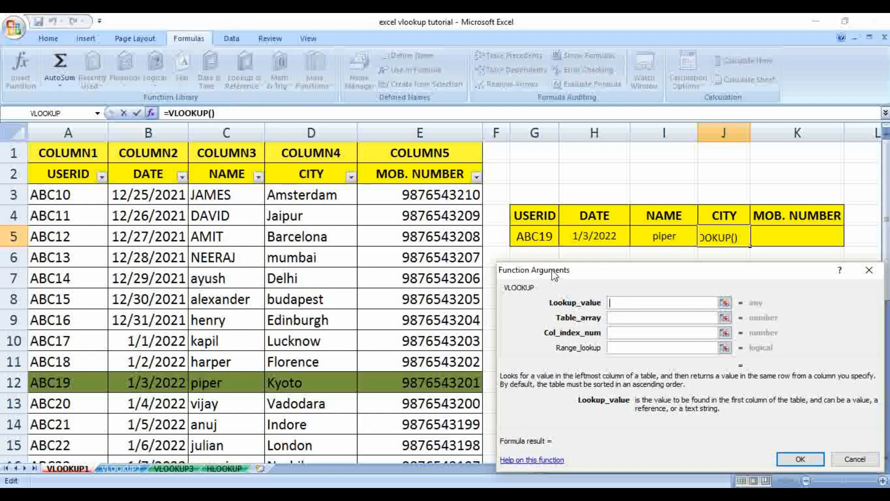
{"action": "left_click", "coordinate": [535, 238]}
Set the CITY lookup's table array to A1:E16 of the source table.
{"action": "left_click", "coordinate": [633, 318]}
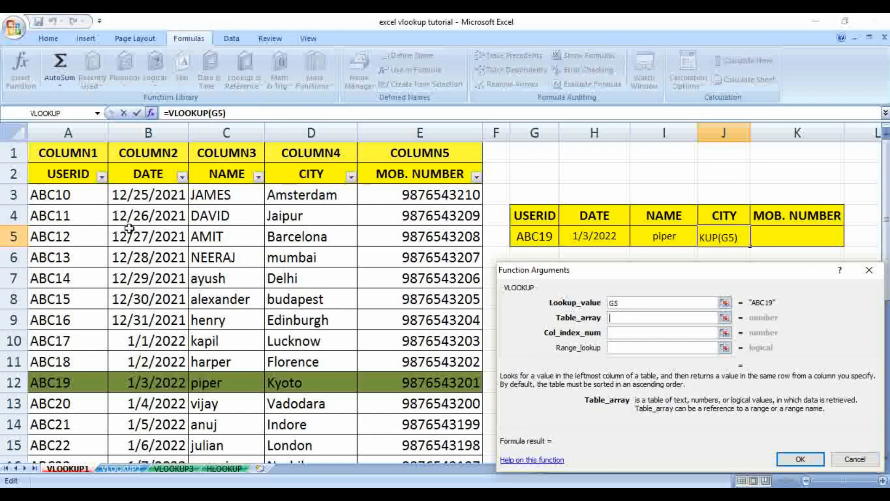
{"action": "left_click_drag", "start_coordinate": [95, 158], "coordinate": [440, 456]}
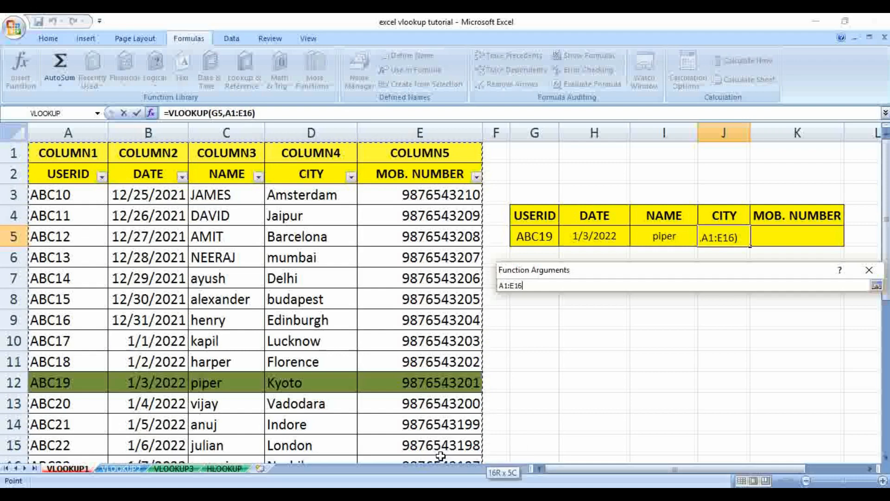
{"action": "left_click_drag", "start_coordinate": [441, 455], "coordinate": [441, 456]}
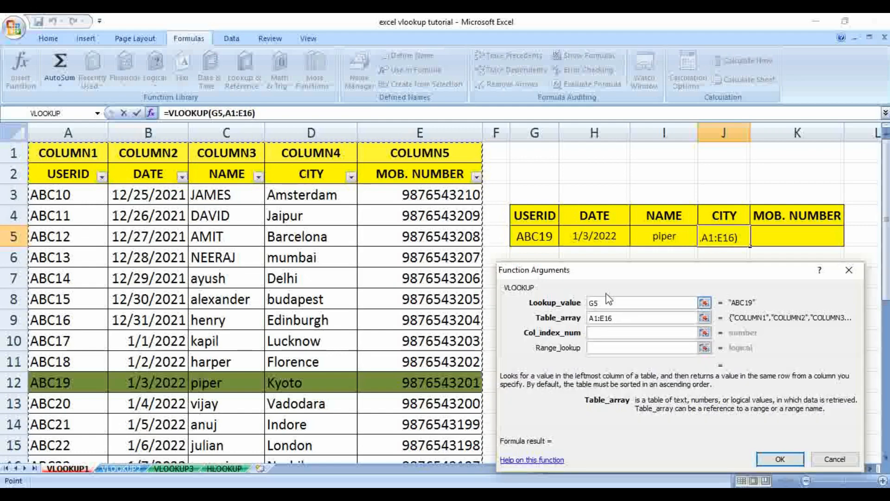
{"action": "left_click_drag", "start_coordinate": [625, 289], "coordinate": [623, 259]}
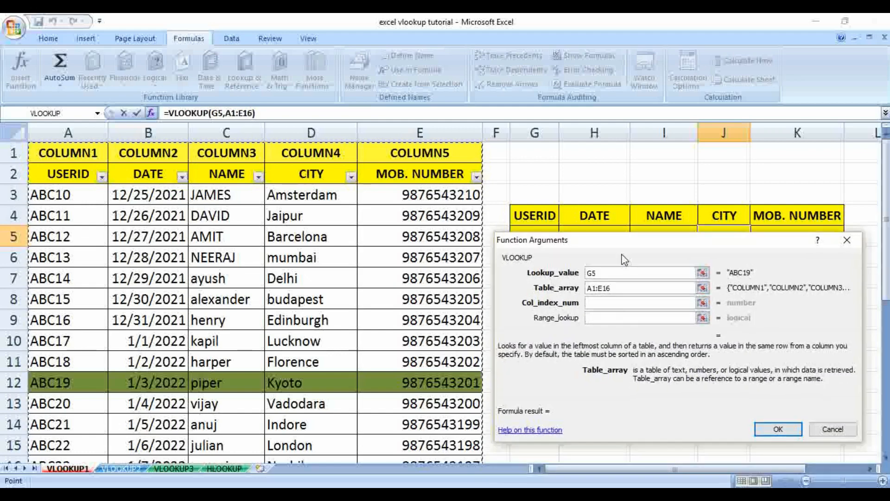
Complete the CITY lookup with column index 4 and range lookup 0, and compare the result with the ABC19 source row.
{"action": "left_click", "coordinate": [614, 304]}
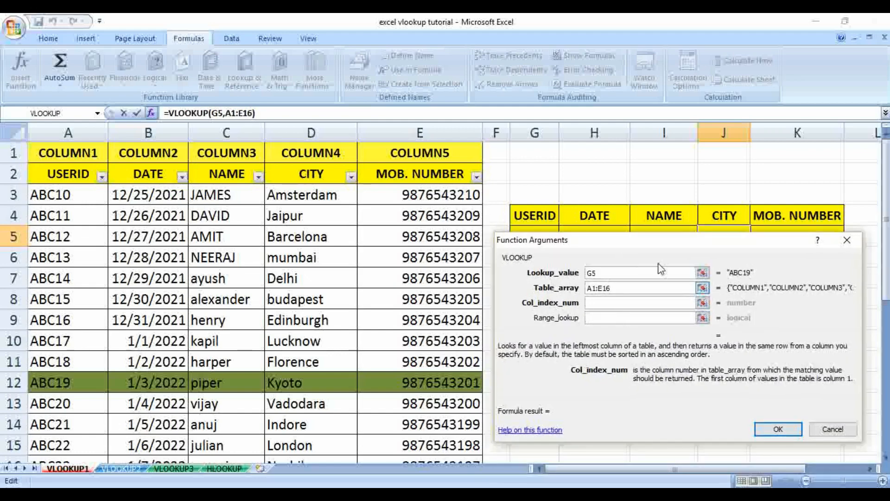
{"action": "left_click_drag", "start_coordinate": [678, 245], "coordinate": [683, 264]}
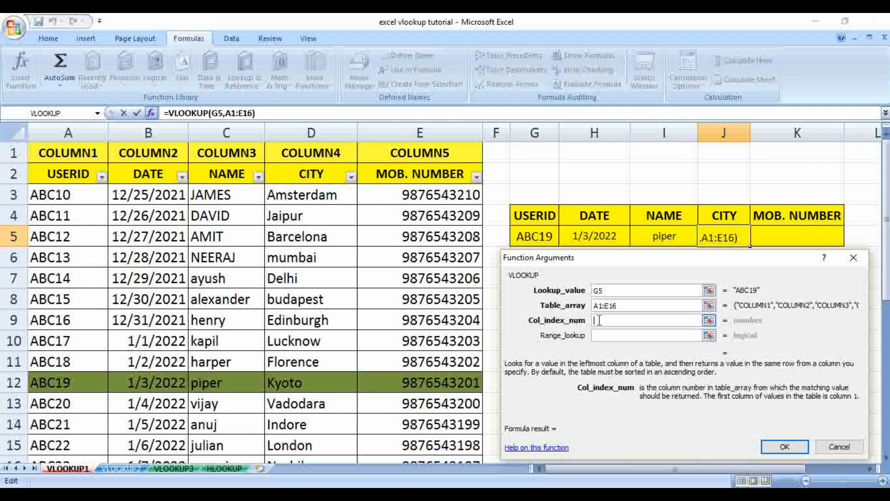
{"action": "type", "text": "4"}
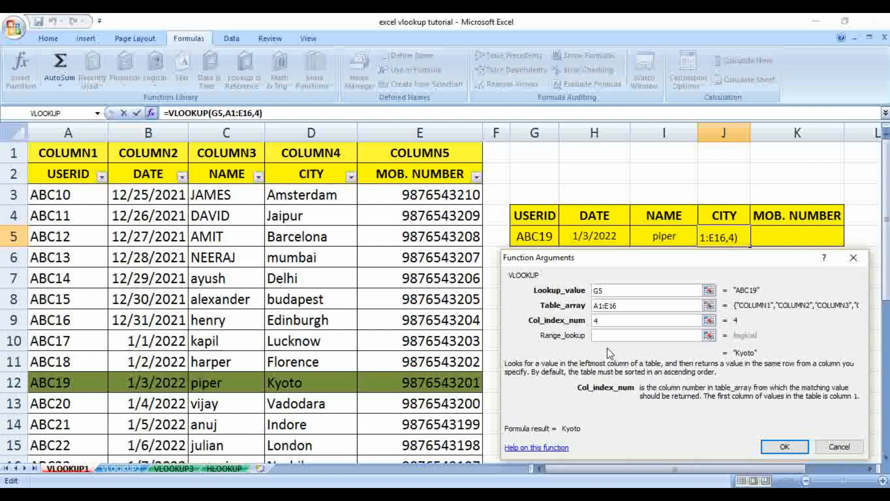
{"action": "left_click", "coordinate": [610, 336]}
{"action": "type", "text": "0"}
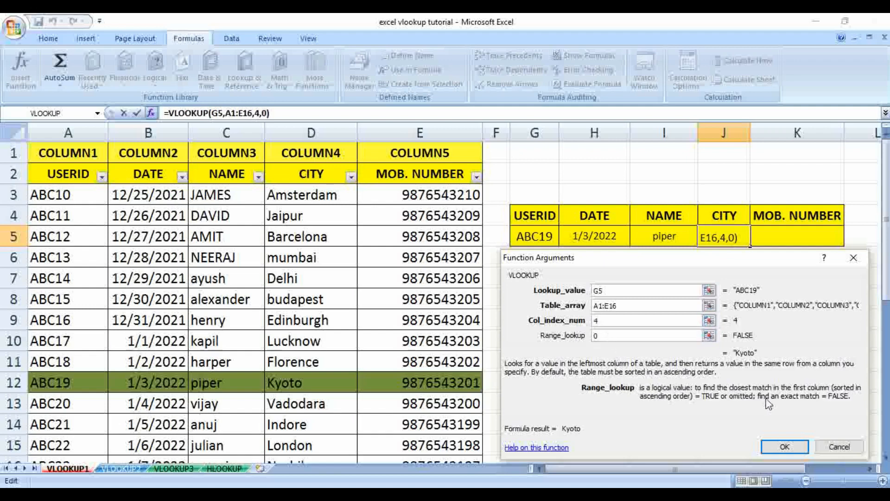
{"action": "left_click", "coordinate": [784, 447]}
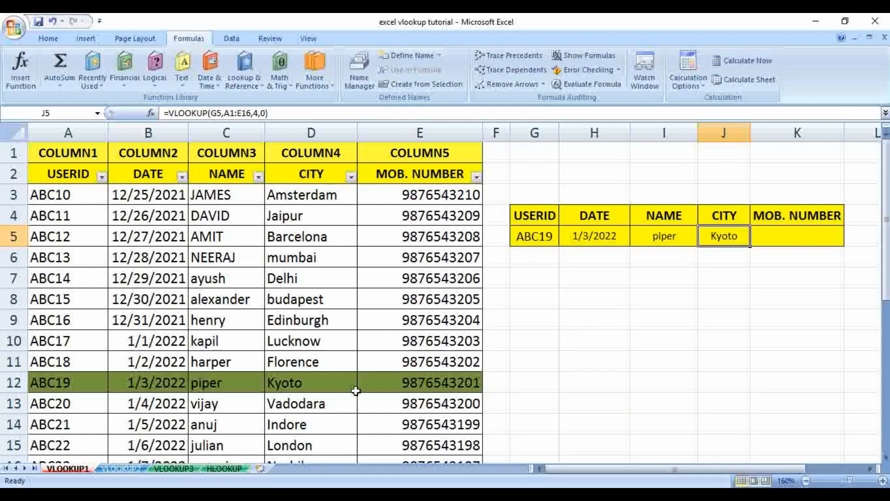
{"action": "left_click_drag", "start_coordinate": [61, 382], "coordinate": [324, 391]}
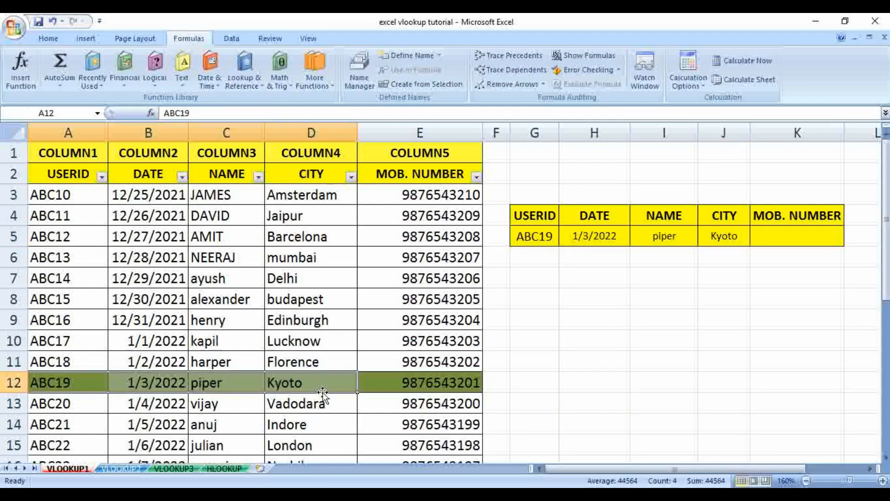
{"action": "left_click", "coordinate": [664, 381]}
Insert a VLOOKUP in the MOB. NUMBER cell K5 with G5 as the lookup value.
{"action": "left_click", "coordinate": [780, 236]}
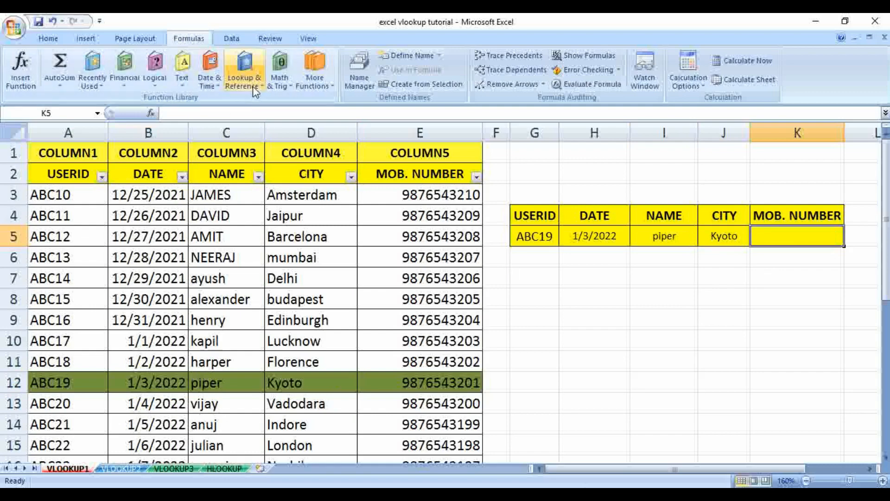
{"action": "left_click", "coordinate": [245, 77]}
{"action": "left_click", "coordinate": [291, 366]}
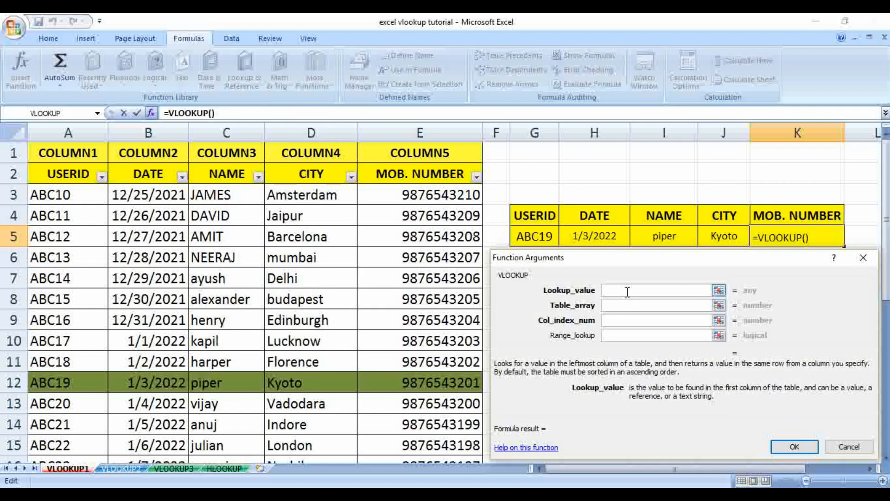
{"action": "left_click", "coordinate": [519, 233]}
Set the MOB. NUMBER lookup's table array to the full source table, A1:E29.
{"action": "left_click", "coordinate": [603, 306]}
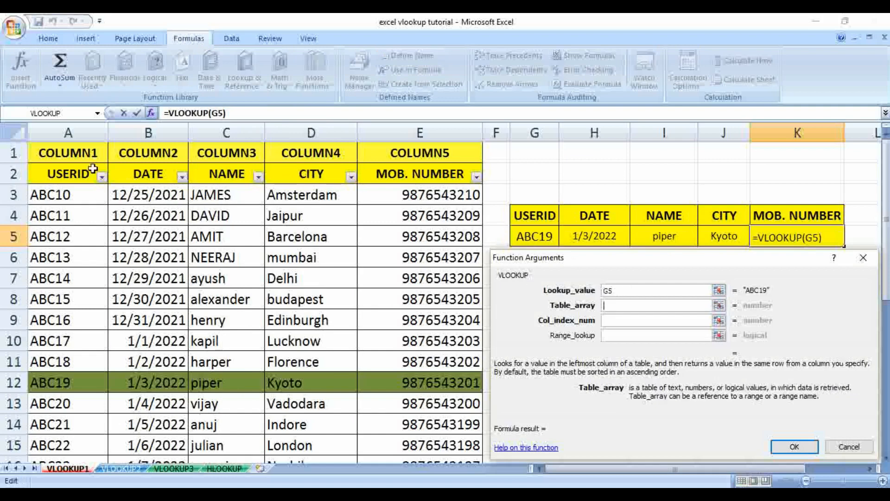
{"action": "left_click", "coordinate": [72, 148]}
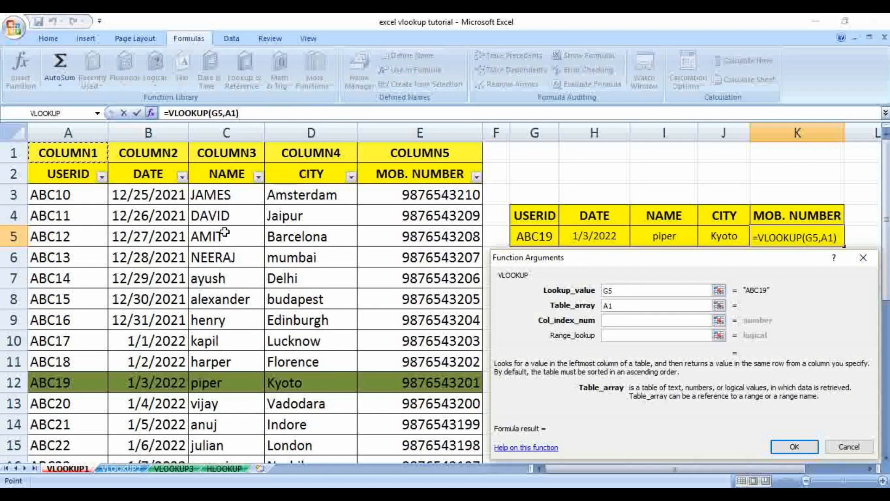
{"action": "key", "text": "ctrl+shift+Down"}
{"action": "key", "text": "ctrl+shift+Right"}
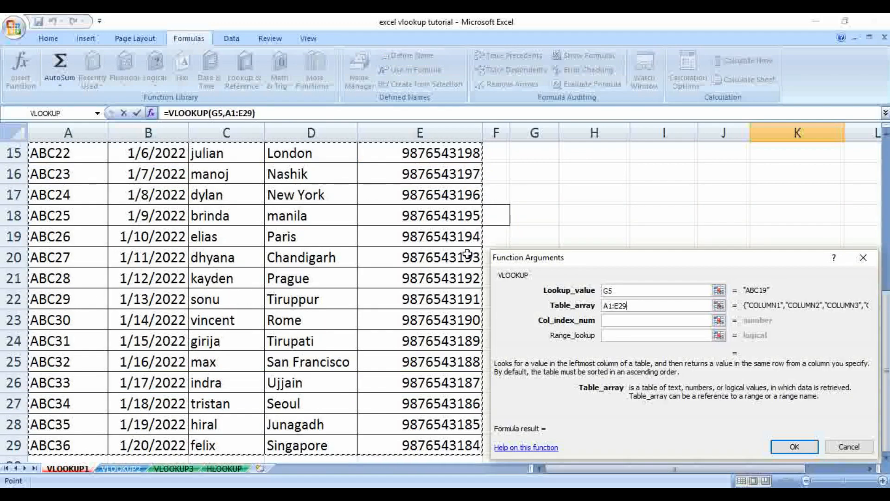
Complete the MOB. NUMBER lookup with column index 5 and range lookup 0.
{"action": "left_click", "coordinate": [605, 320]}
{"action": "scroll", "coordinate": [403, 265], "scroll_direction": "up", "scroll_amount": 5}
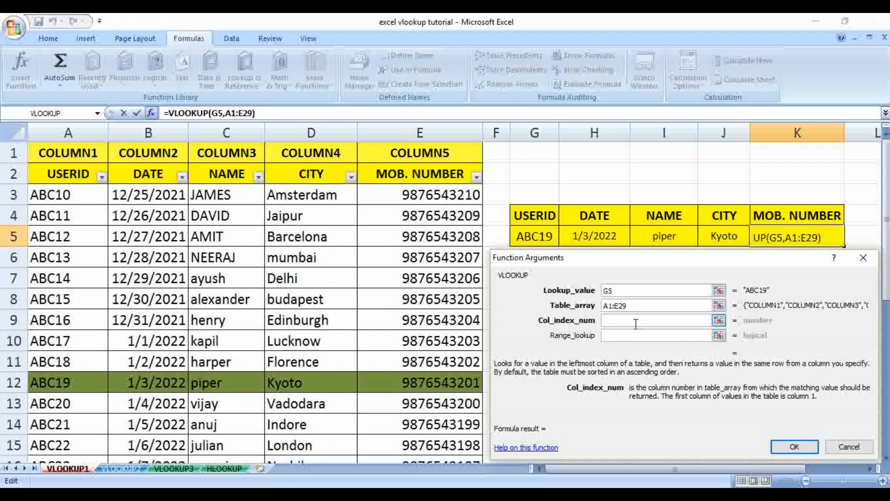
{"action": "type", "text": "5"}
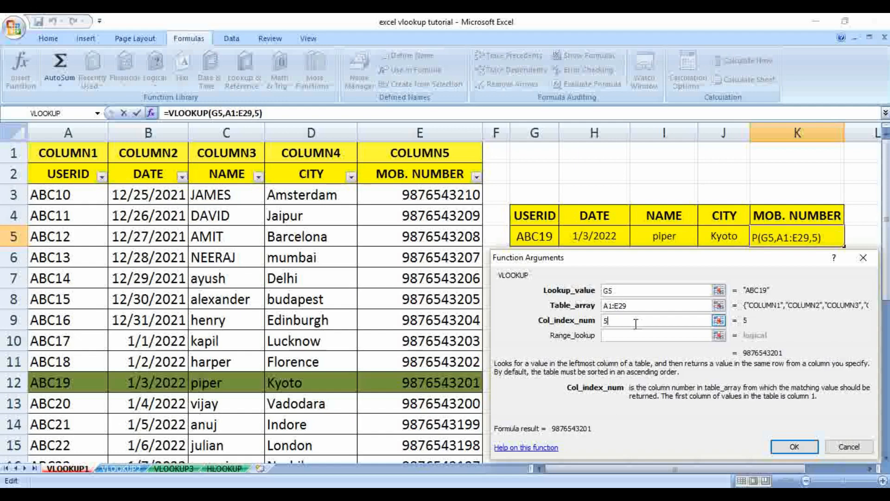
{"action": "left_click", "coordinate": [608, 335]}
{"action": "type", "text": "0"}
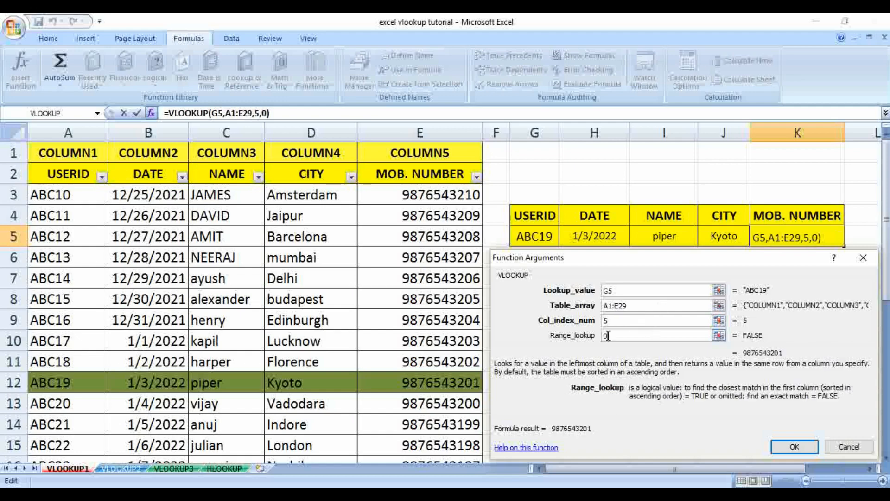
{"action": "key", "text": "Return"}
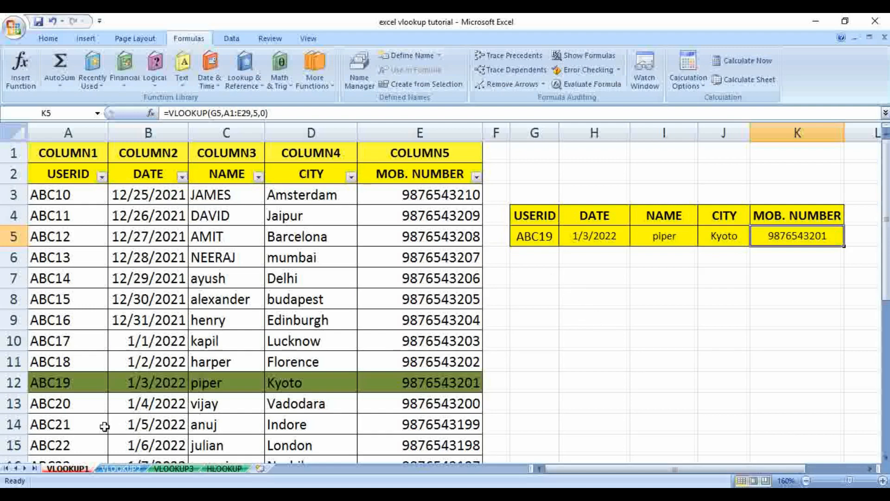
Review the user ID in G5 and each lookup formula across H5:K5.
{"action": "left_click", "coordinate": [544, 239]}
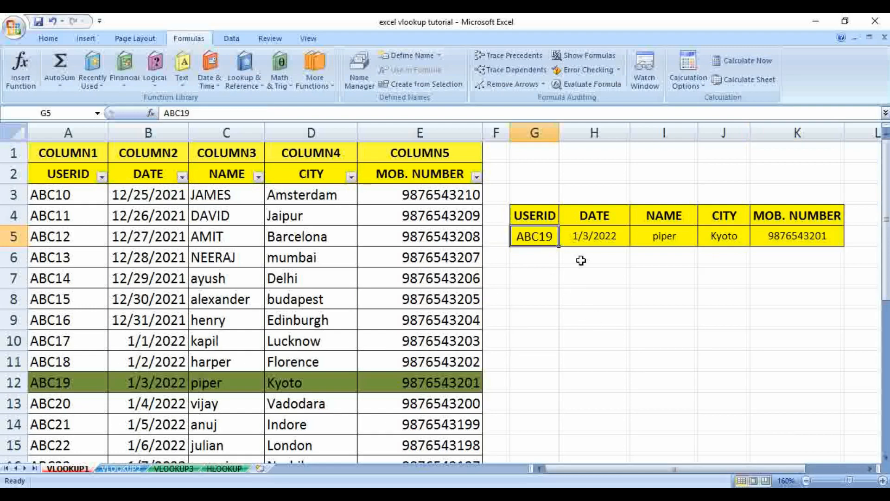
{"action": "left_click", "coordinate": [543, 272]}
{"action": "left_click", "coordinate": [536, 236]}
{"action": "left_click", "coordinate": [593, 240]}
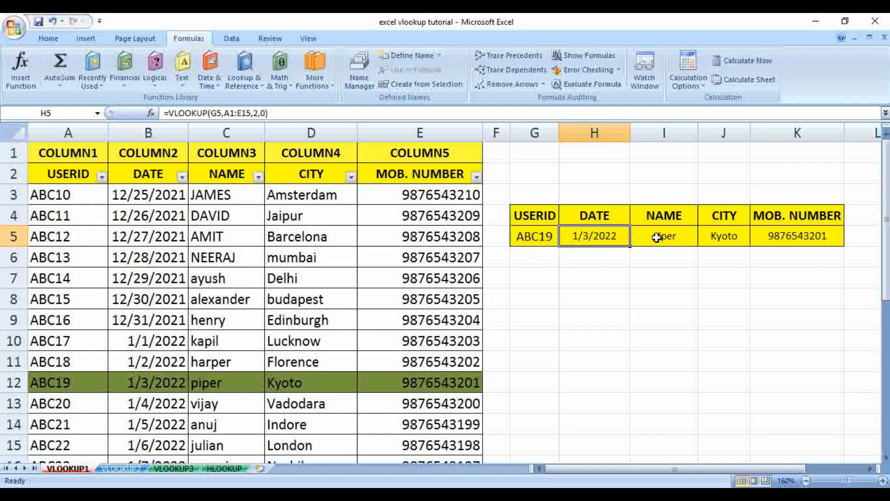
{"action": "left_click", "coordinate": [656, 234]}
{"action": "left_click", "coordinate": [722, 235]}
{"action": "left_click", "coordinate": [782, 239]}
{"action": "left_click", "coordinate": [545, 237]}
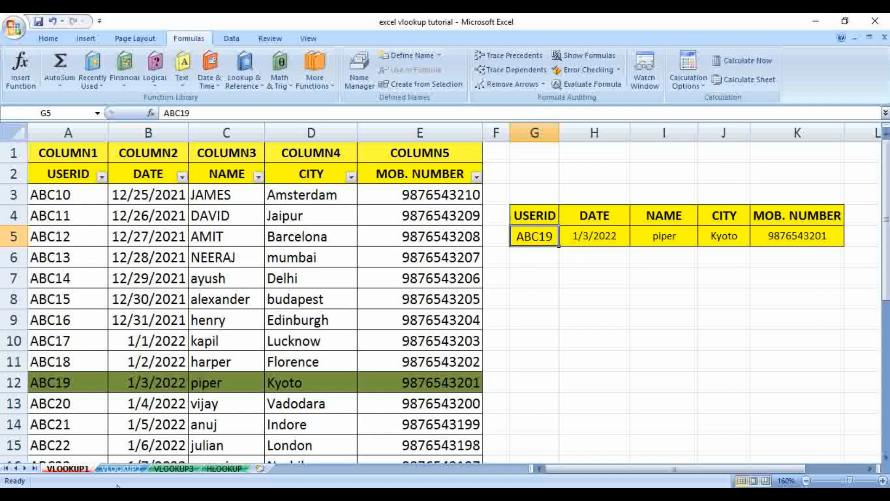
{"action": "left_click_drag", "start_coordinate": [532, 234], "coordinate": [793, 231]}
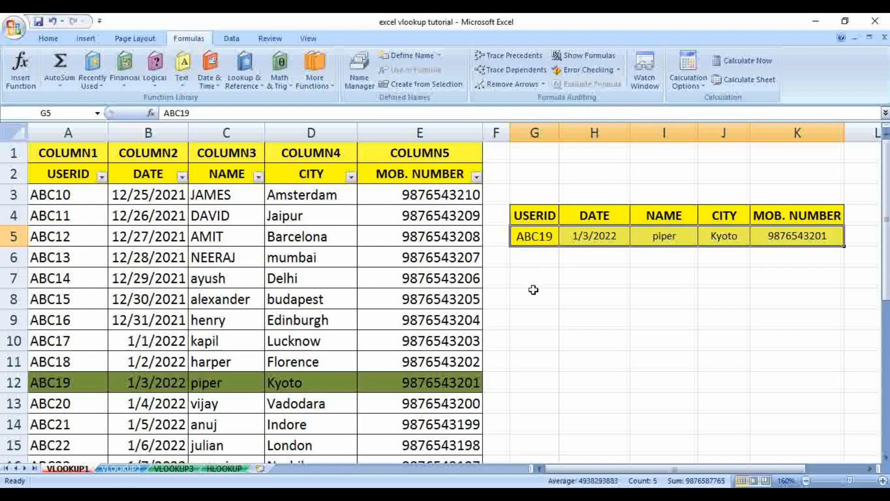
Open the VLOOKUP2 sheet and narrow columns D and K so both tables fit in view together.
{"action": "left_click", "coordinate": [119, 469]}
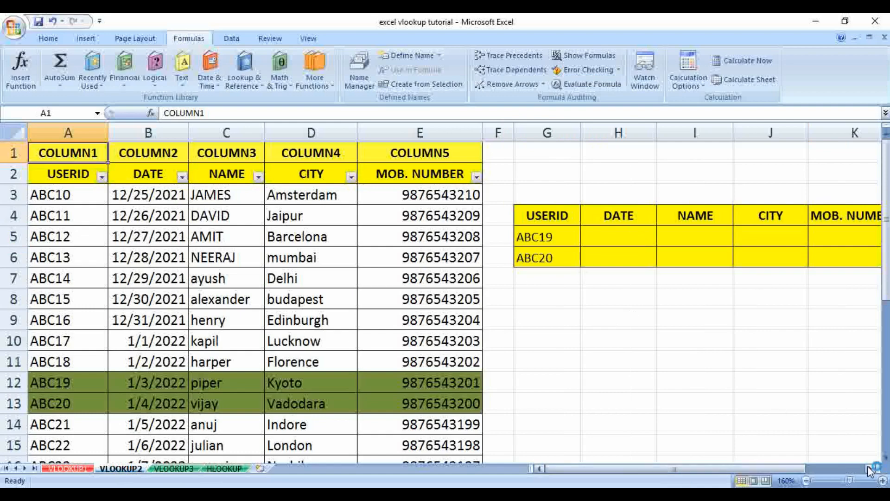
{"action": "mouse_move", "coordinate": [681, 471]}
{"action": "left_mouse_down"}
{"action": "mouse_move", "coordinate": [702, 469]}
{"action": "mouse_move", "coordinate": [688, 465]}
{"action": "left_mouse_up"}
{"action": "left_click_drag", "start_coordinate": [358, 134], "coordinate": [349, 134]}
{"action": "left_click_drag", "start_coordinate": [799, 133], "coordinate": [793, 133]}
{"action": "left_click", "coordinate": [870, 468]}
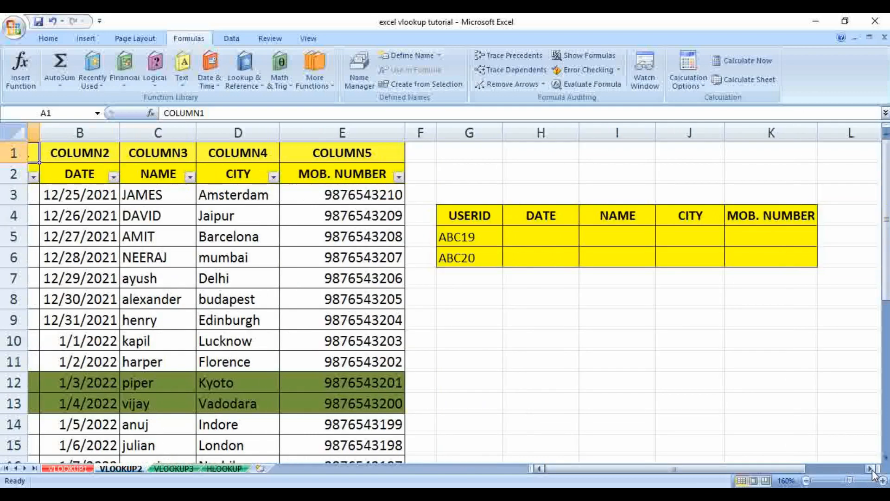
{"action": "left_click_drag", "start_coordinate": [806, 130], "coordinate": [788, 130]}
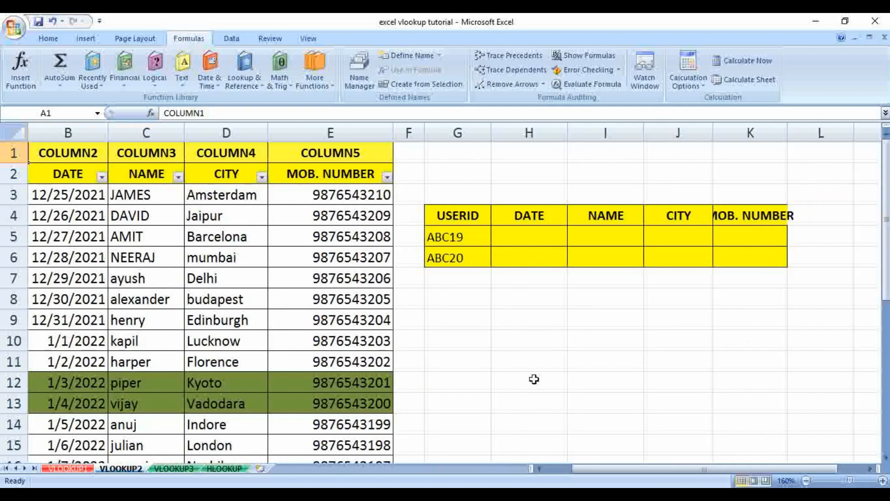
{"action": "left_click_drag", "start_coordinate": [678, 471], "coordinate": [632, 473]}
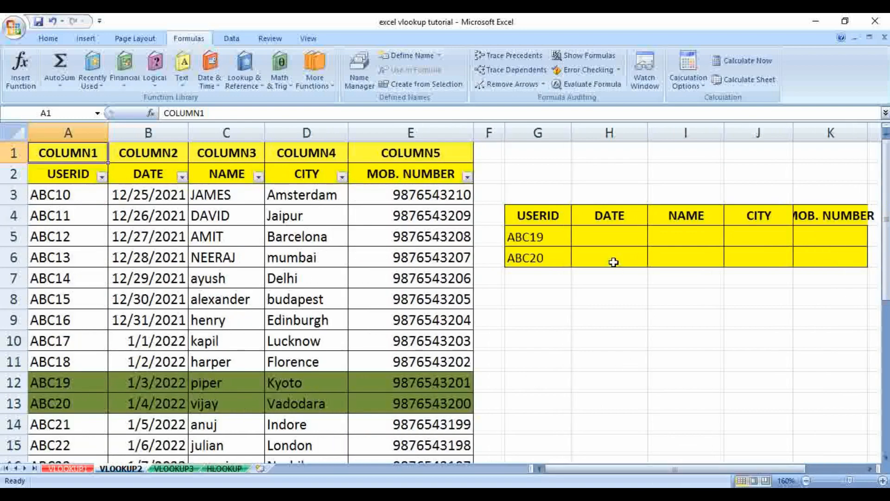
On the VLOOKUP2 sheet, insert a VLOOKUP in the DATE cell H5 with G5 as the lookup value.
{"action": "left_click", "coordinate": [539, 237]}
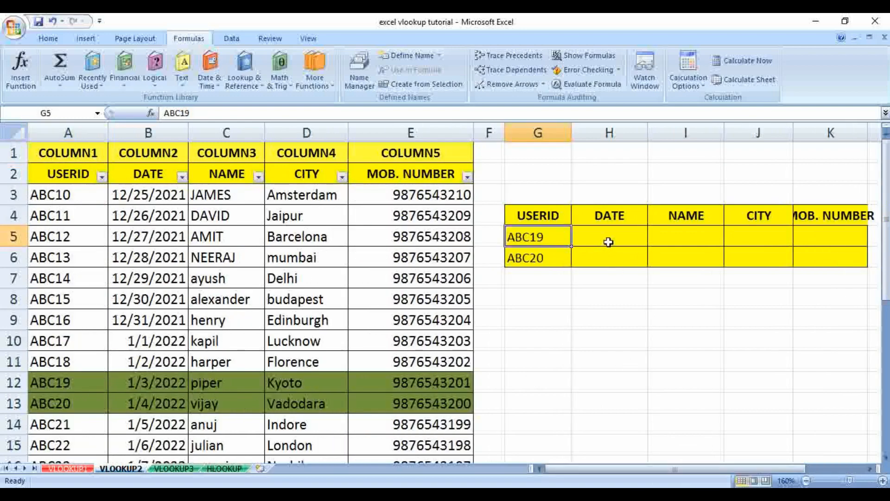
{"action": "left_click", "coordinate": [609, 241]}
{"action": "left_click", "coordinate": [254, 81]}
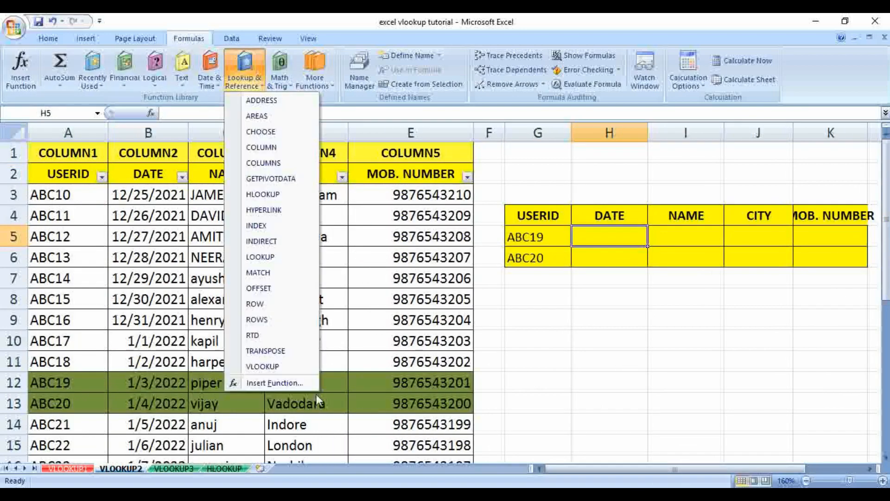
{"action": "left_click", "coordinate": [292, 365]}
{"action": "left_click_drag", "start_coordinate": [585, 264], "coordinate": [566, 288]}
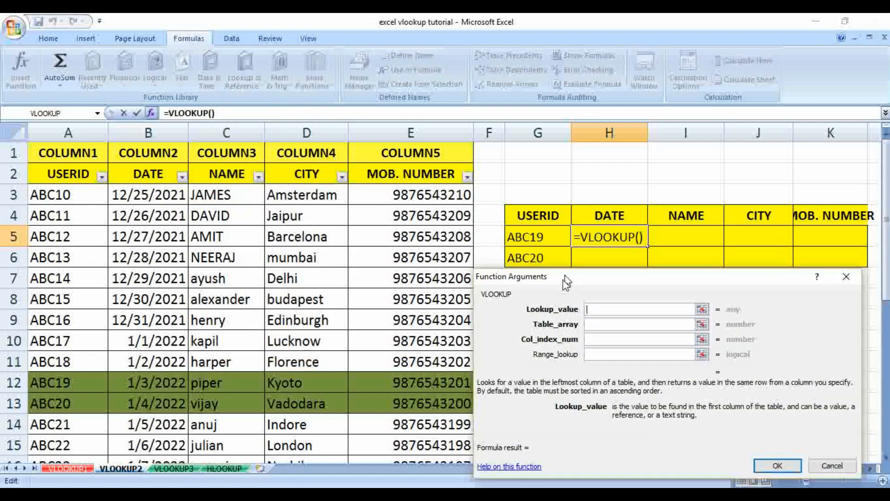
{"action": "left_click", "coordinate": [542, 242]}
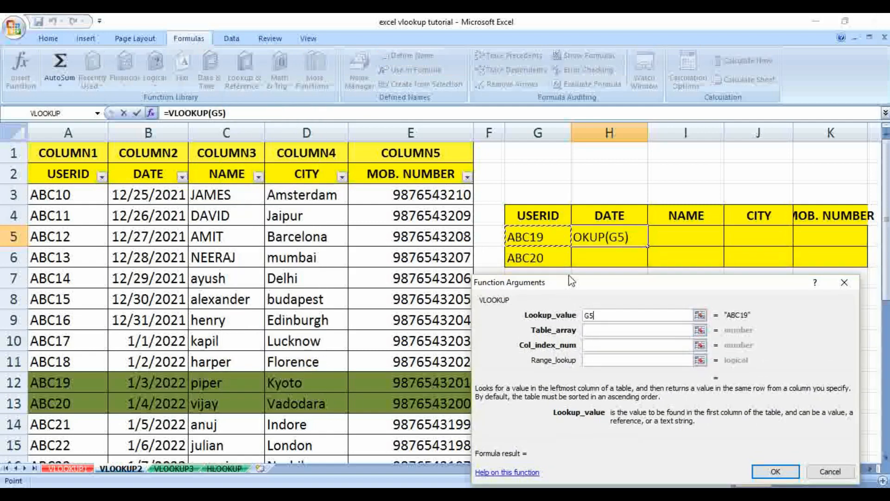
{"action": "left_click", "coordinate": [594, 330]}
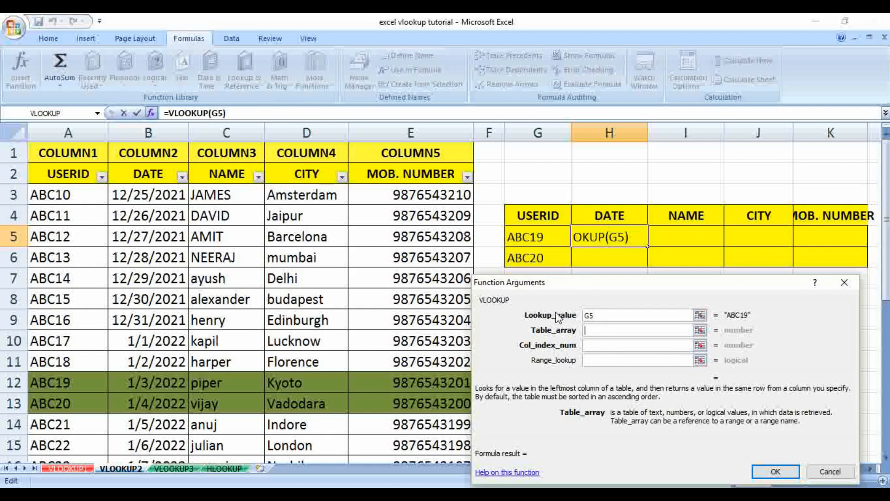
{"action": "left_click", "coordinate": [540, 239]}
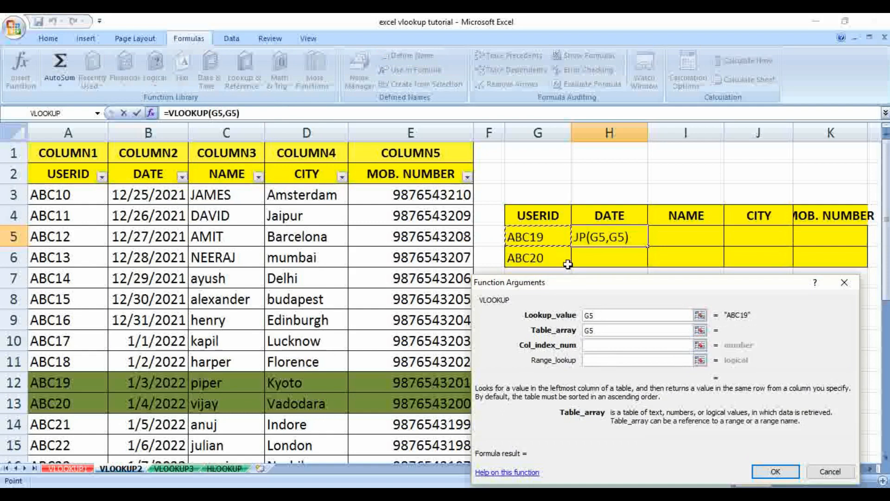
{"action": "left_click", "coordinate": [561, 318]}
{"action": "left_click", "coordinate": [538, 243]}
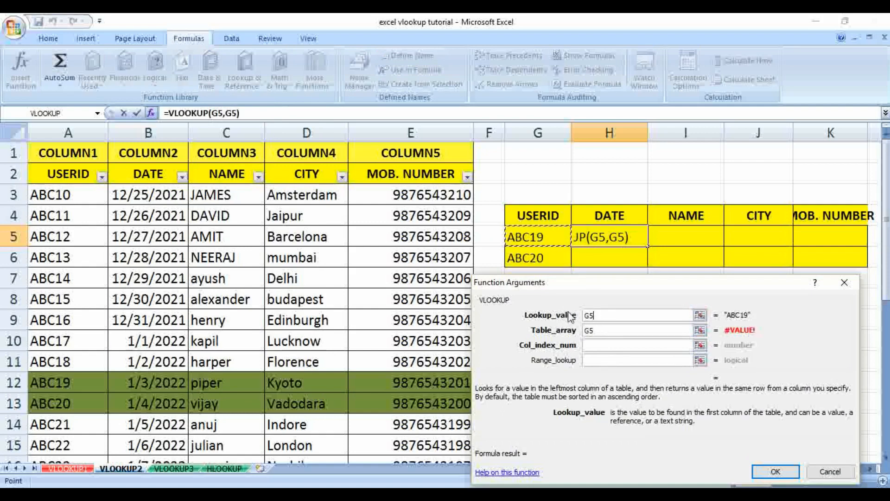
{"action": "left_click_drag", "start_coordinate": [594, 330], "coordinate": [577, 334]}
{"action": "key", "text": "BackSpace"}
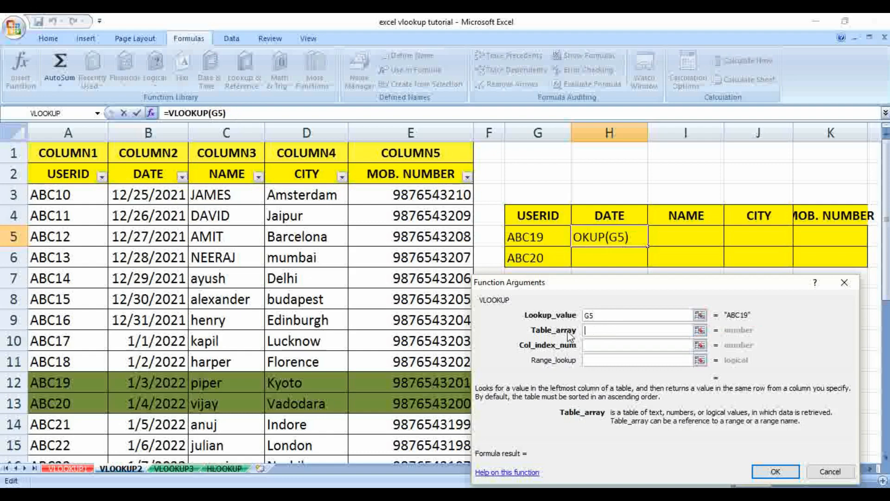
Complete the DATE lookup in H5 with table array A1:E19, column index 2 and range lookup 0.
{"action": "left_click_drag", "start_coordinate": [67, 146], "coordinate": [432, 469]}
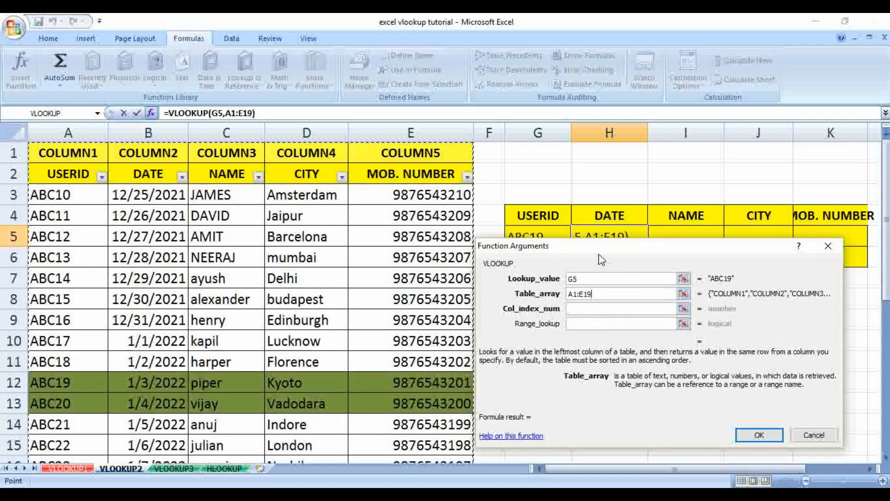
{"action": "left_click_drag", "start_coordinate": [602, 255], "coordinate": [613, 286]}
{"action": "left_click", "coordinate": [598, 340]}
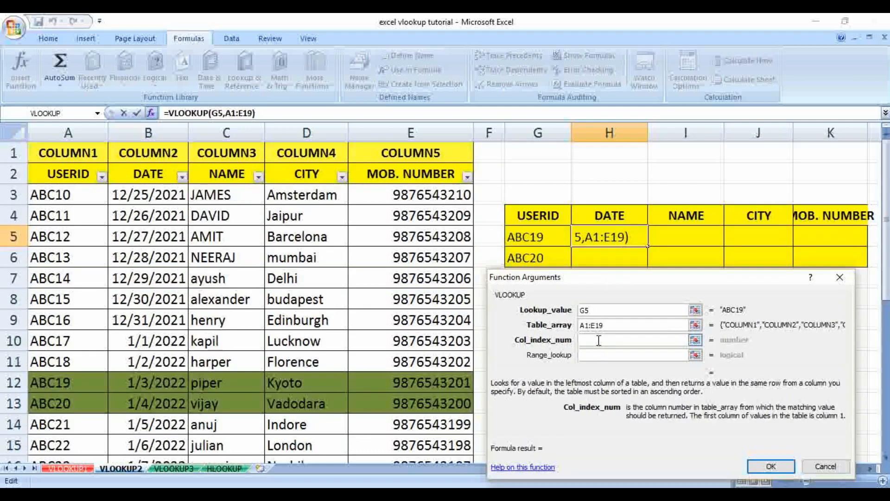
{"action": "type", "text": "2"}
{"action": "left_click", "coordinate": [594, 355]}
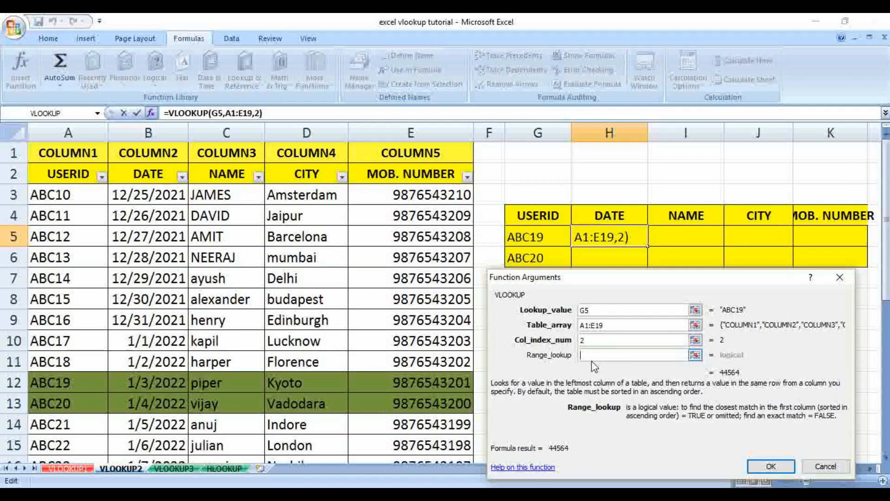
{"action": "type", "text": "0"}
{"action": "left_click", "coordinate": [770, 466]}
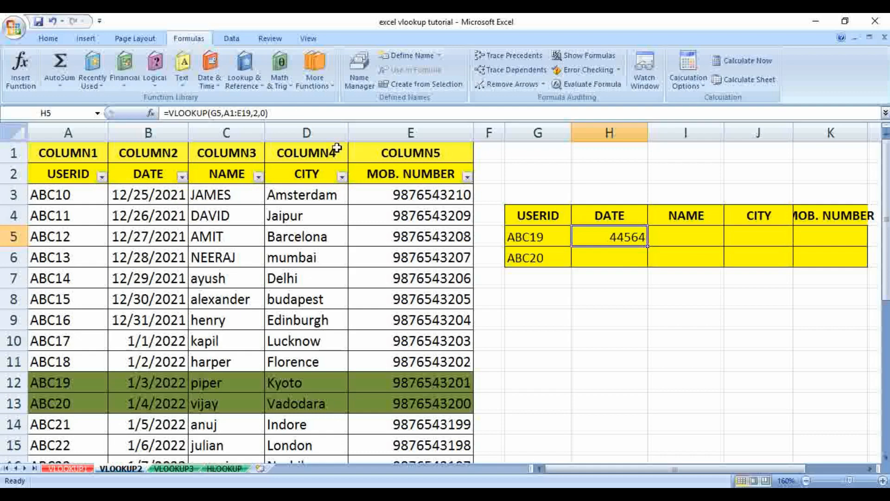
Format the DATE result in H5 as a date of type *3/14/2001.
{"action": "key", "text": "ctrl+F1"}
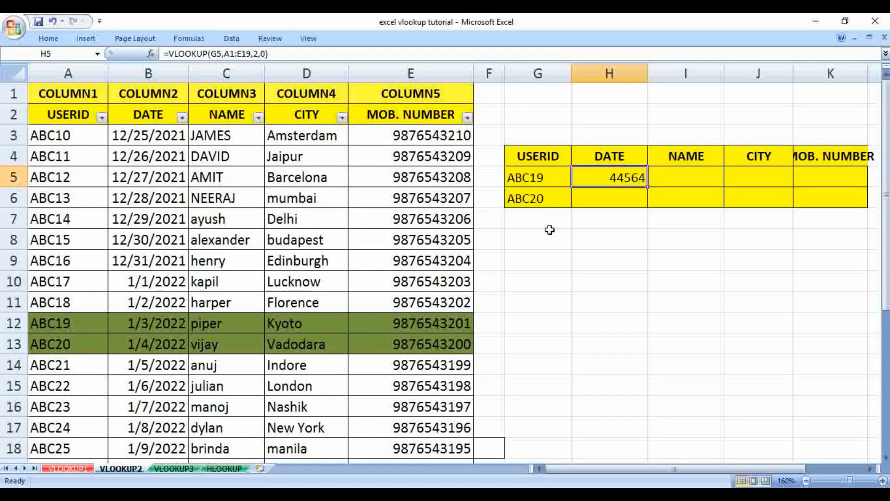
{"action": "key", "text": "ctrl+F1"}
{"action": "key", "text": "ctrl+1"}
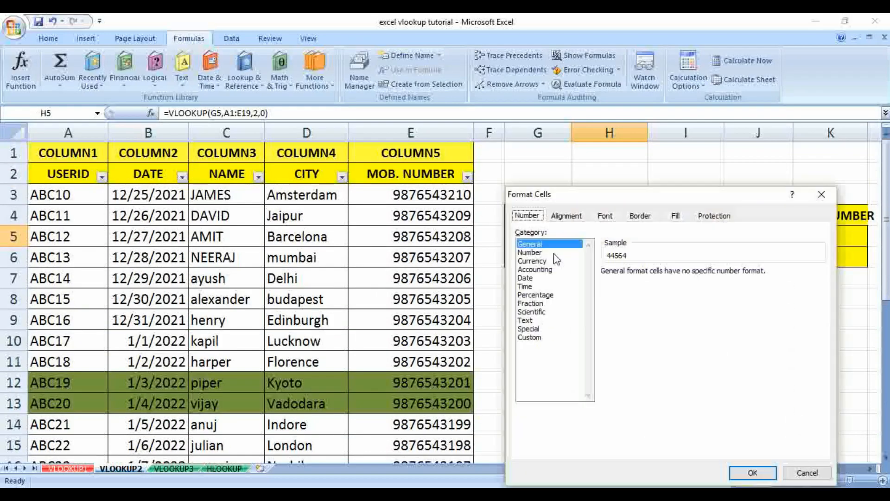
{"action": "left_click", "coordinate": [525, 278]}
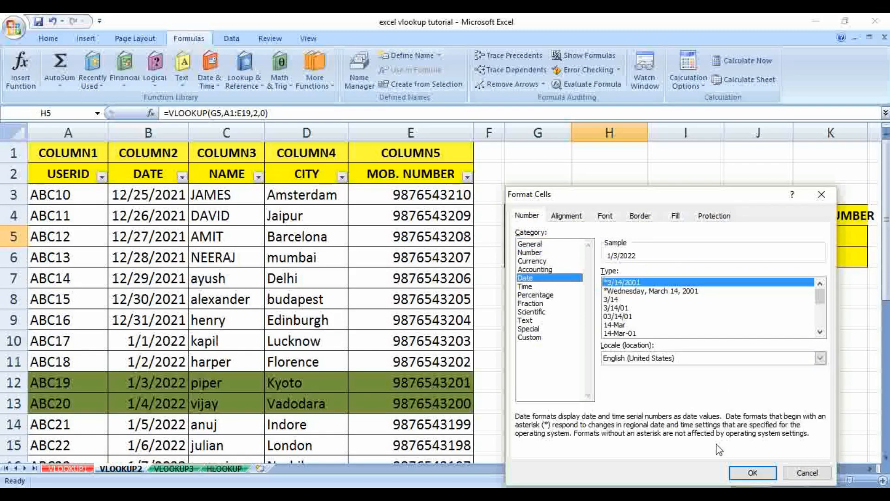
{"action": "left_click", "coordinate": [752, 473]}
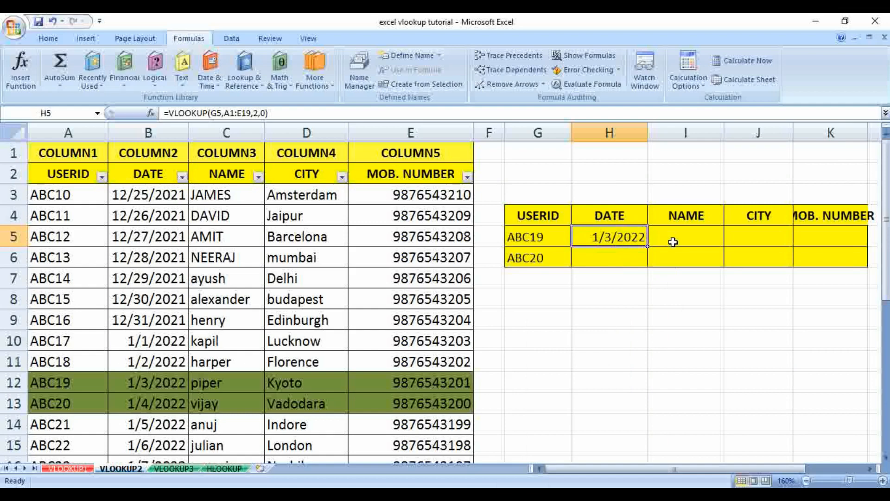
Insert a VLOOKUP in the NAME cell I5 with lookup value G5 and table array A1:E15.
{"action": "left_click", "coordinate": [673, 242]}
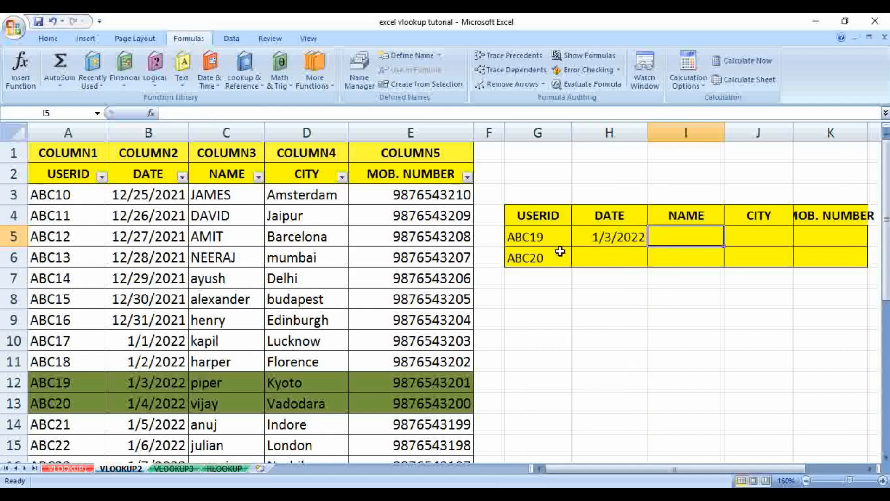
{"action": "left_click", "coordinate": [257, 84]}
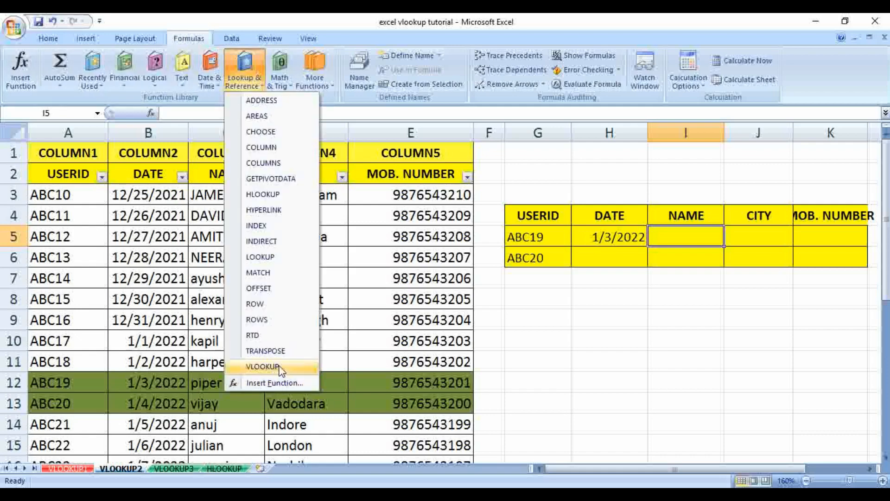
{"action": "left_click", "coordinate": [262, 366]}
{"action": "left_click_drag", "start_coordinate": [527, 204], "coordinate": [371, 203]}
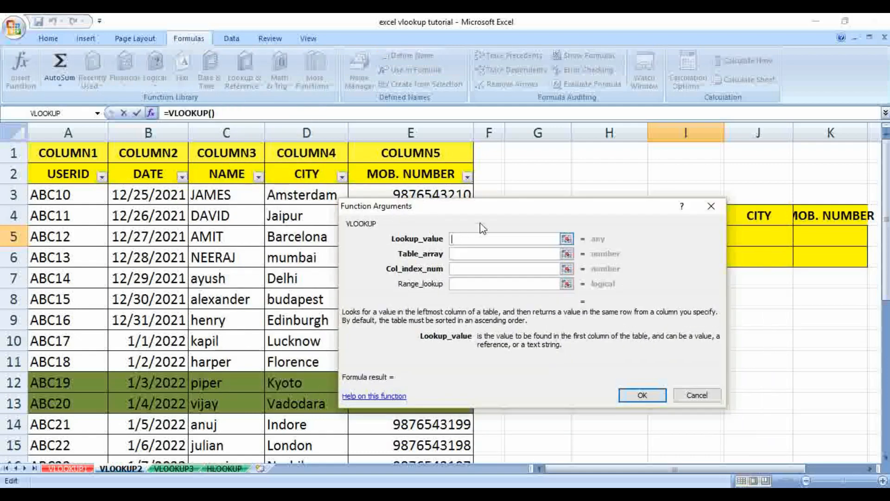
{"action": "left_click_drag", "start_coordinate": [480, 223], "coordinate": [238, 201]}
{"action": "left_click", "coordinate": [529, 232]}
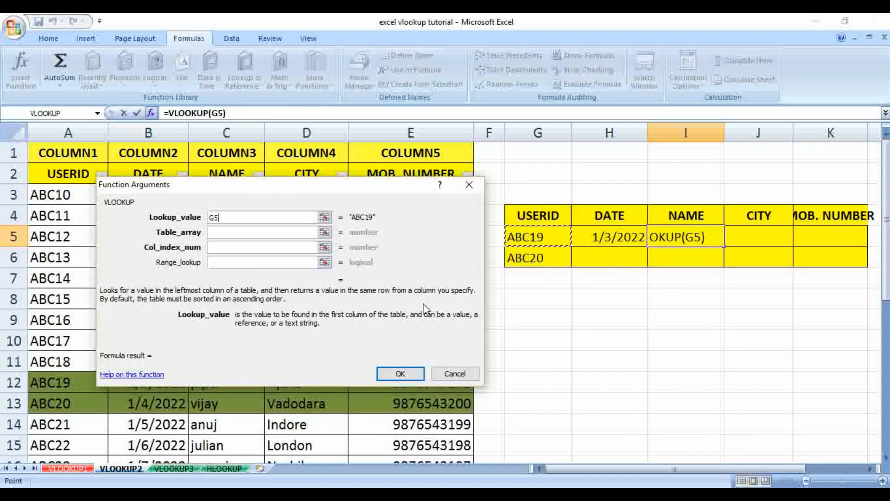
{"action": "left_click", "coordinate": [264, 232]}
{"action": "left_click_drag", "start_coordinate": [45, 156], "coordinate": [452, 445]}
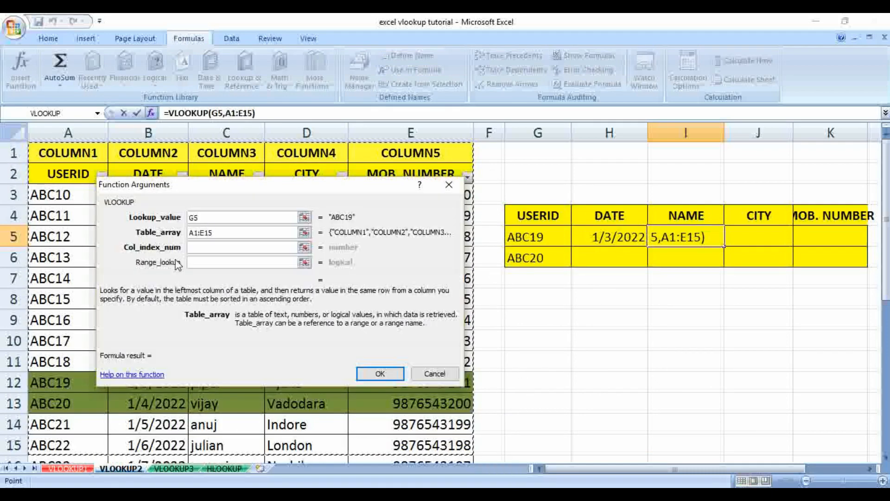
Complete the NAME lookup with column index 3 and range lookup 0.
{"action": "key", "text": "Tab"}
{"action": "left_click_drag", "start_coordinate": [246, 188], "coordinate": [268, 257]}
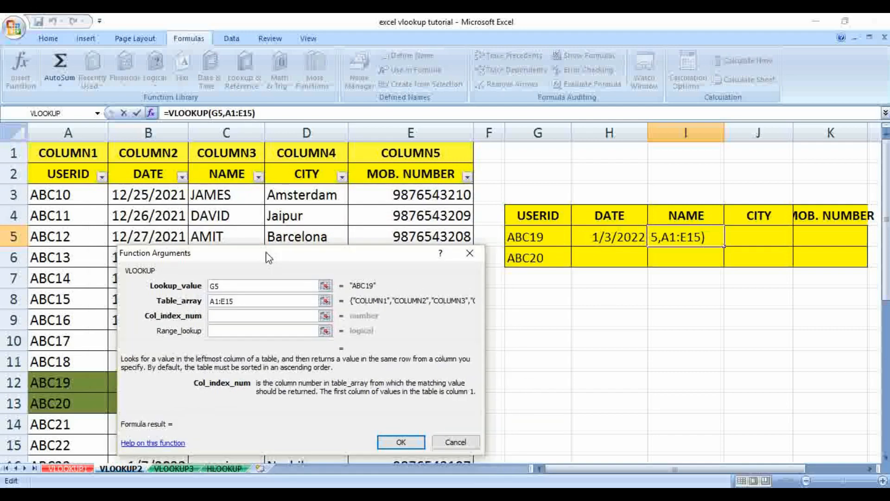
{"action": "type", "text": "3"}
{"action": "left_click", "coordinate": [232, 332]}
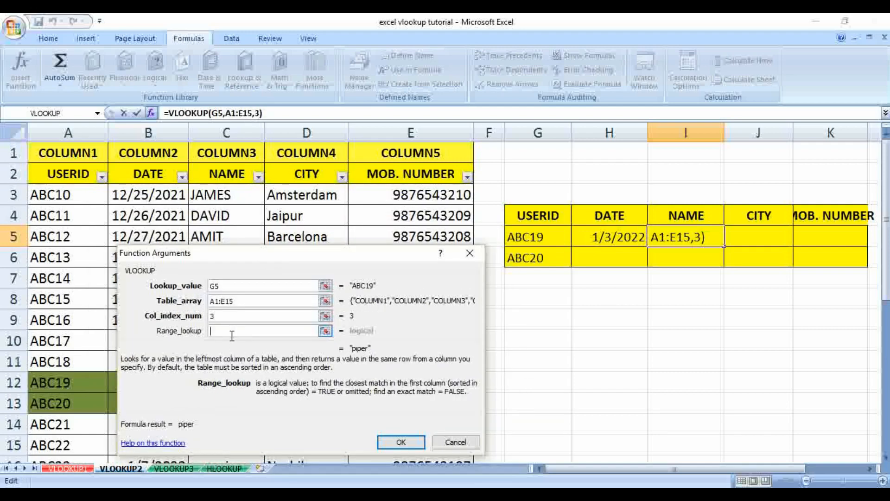
{"action": "type", "text": "0"}
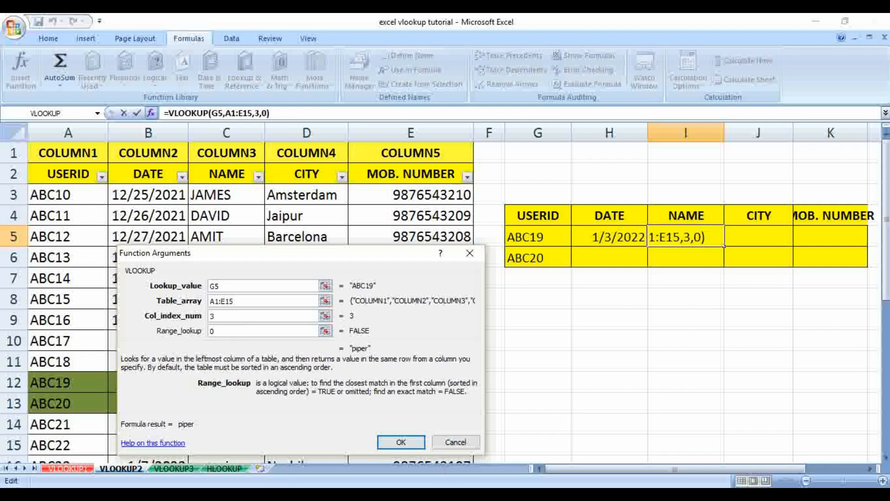
{"action": "left_click", "coordinate": [401, 442]}
Insert a VLOOKUP in the CITY cell J5 with lookup value G5 and table array A1:E15.
{"action": "left_click", "coordinate": [746, 237]}
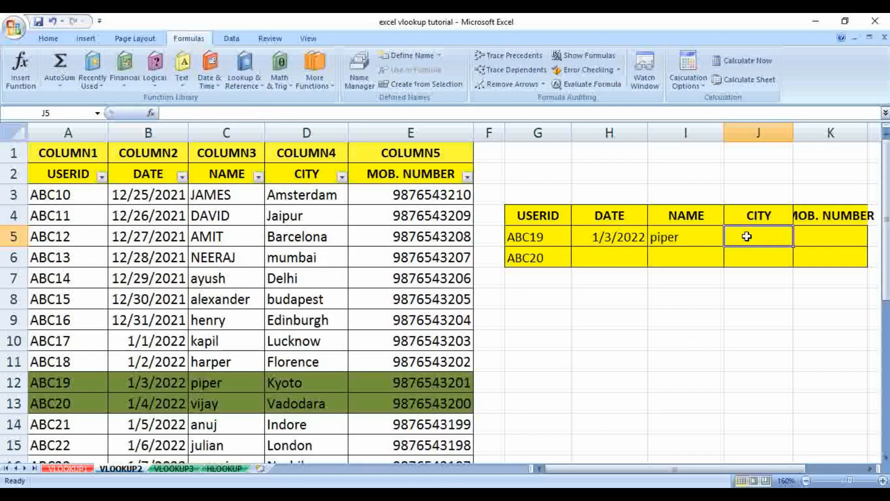
{"action": "left_click", "coordinate": [252, 79]}
{"action": "left_click", "coordinate": [264, 366]}
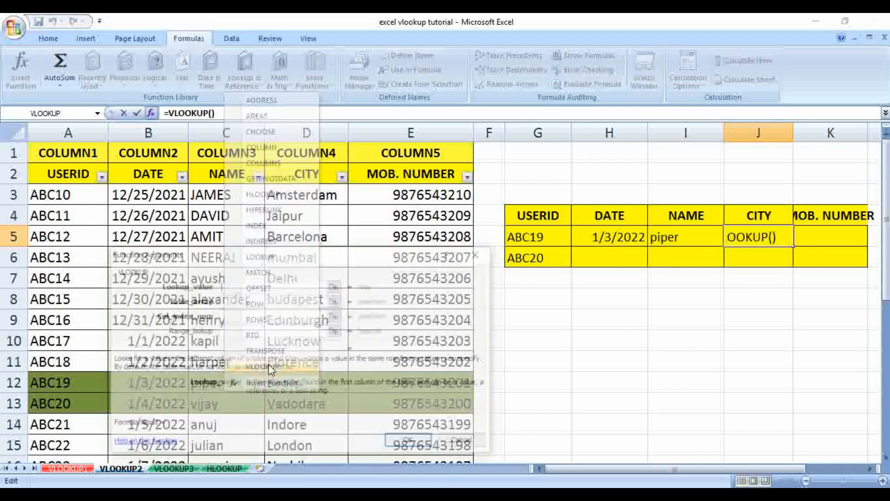
{"action": "left_click", "coordinate": [535, 238]}
{"action": "left_click", "coordinate": [248, 304]}
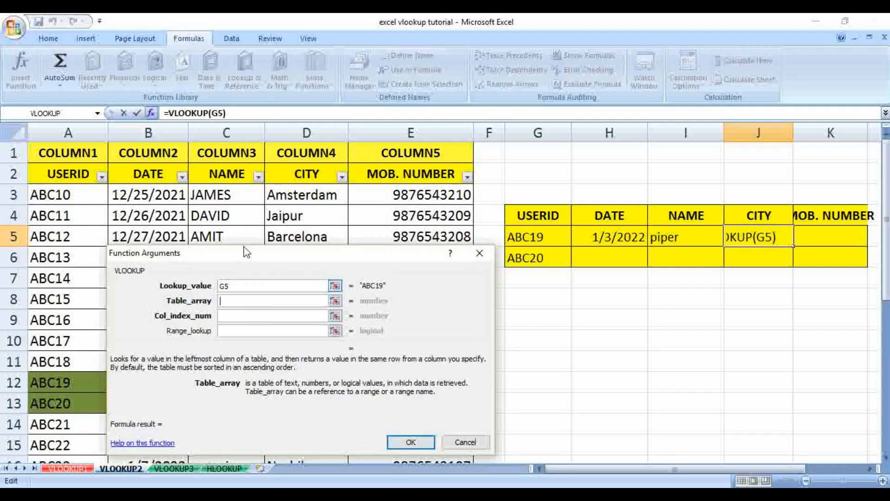
{"action": "left_click_drag", "start_coordinate": [63, 153], "coordinate": [438, 449]}
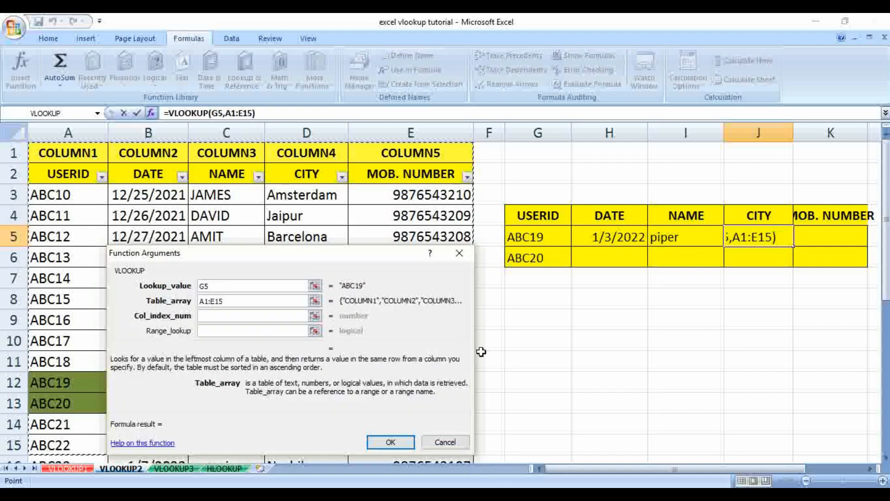
Complete the CITY lookup with column index 4 and range lookup 0.
{"action": "left_click", "coordinate": [254, 316]}
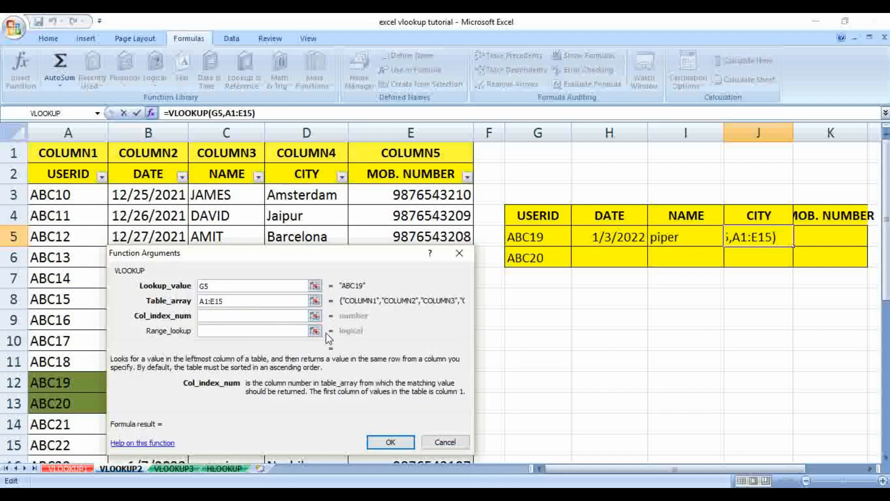
{"action": "type", "text": "4"}
{"action": "left_click", "coordinate": [208, 330]}
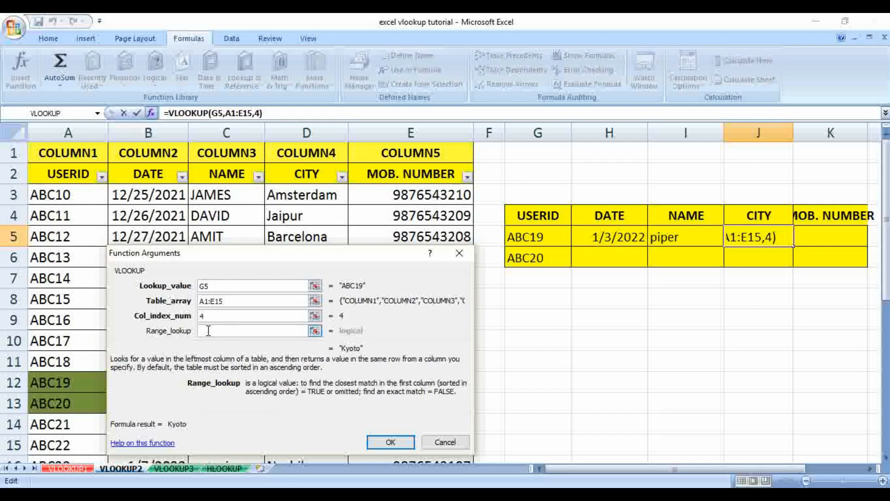
{"action": "type", "text": "0"}
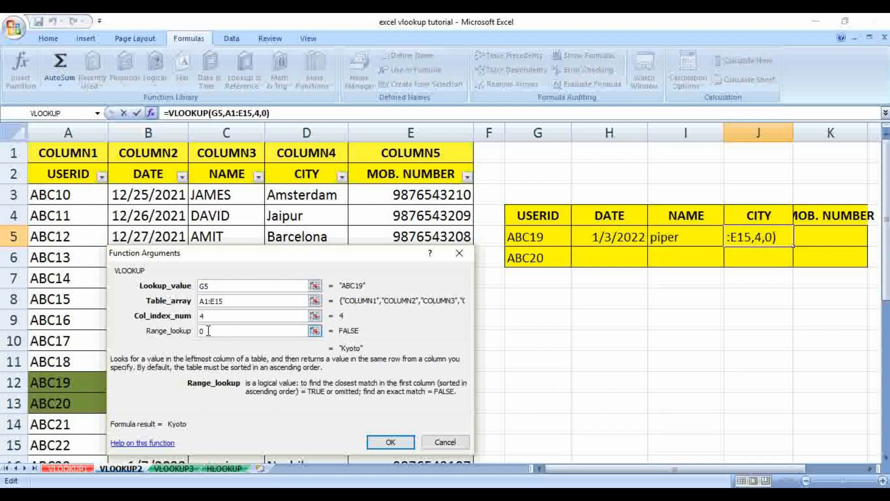
{"action": "left_click", "coordinate": [392, 442]}
Insert a VLOOKUP in the MOB. NUMBER cell K5 with lookup value G5 and table array A1:E17.
{"action": "left_click", "coordinate": [825, 238]}
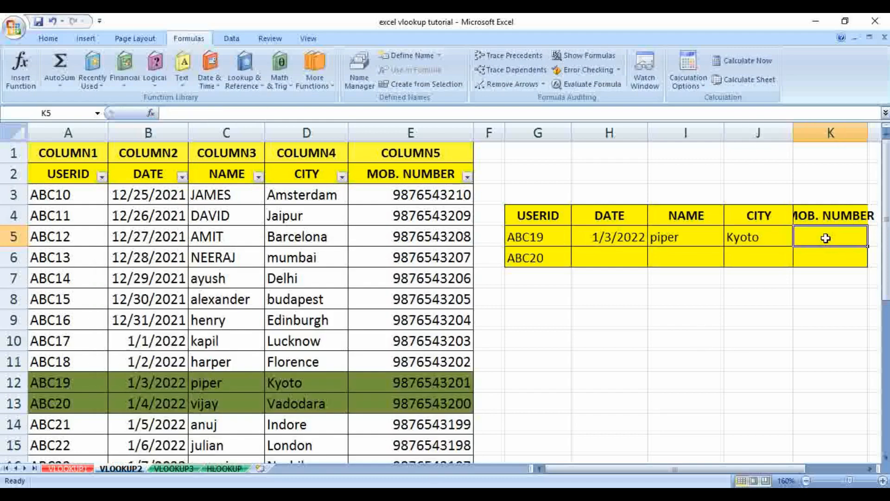
{"action": "left_click", "coordinate": [244, 80]}
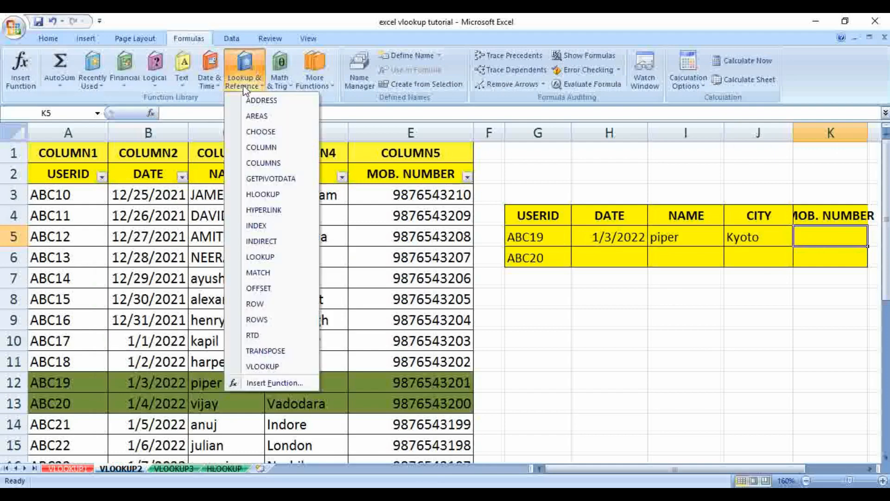
{"action": "left_click", "coordinate": [275, 366]}
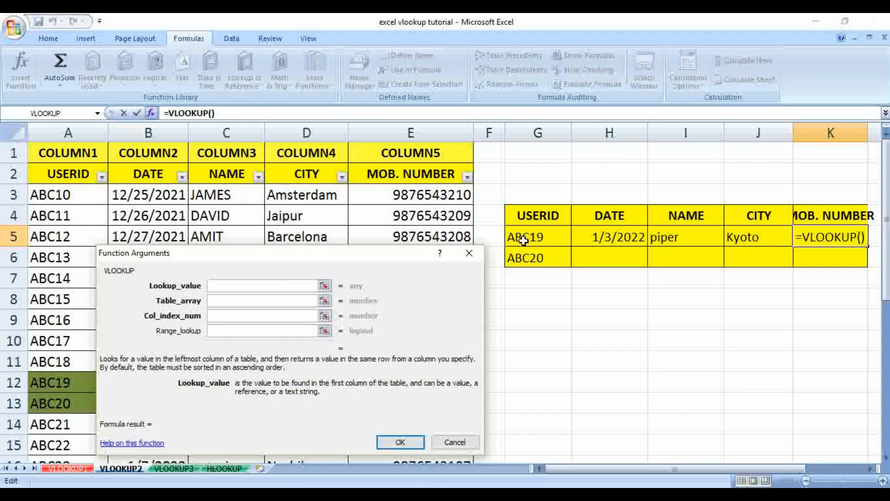
{"action": "left_click", "coordinate": [531, 238]}
{"action": "left_click", "coordinate": [243, 302]}
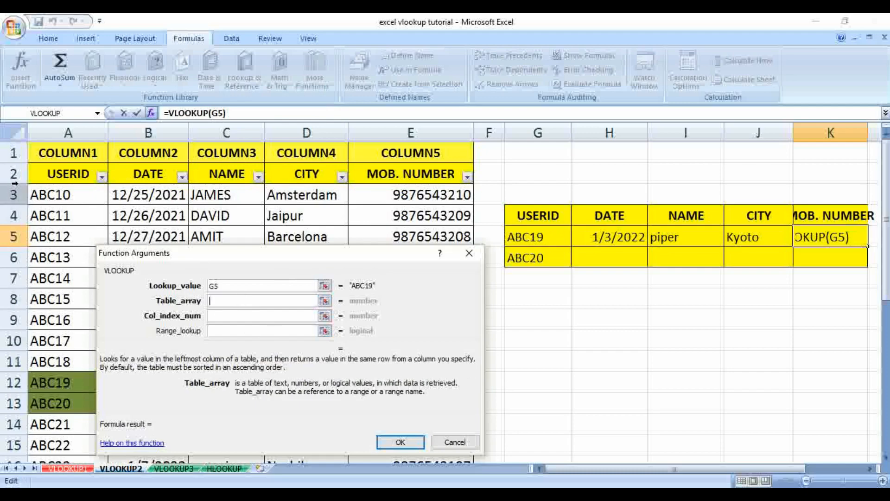
{"action": "left_click_drag", "start_coordinate": [56, 156], "coordinate": [417, 424]}
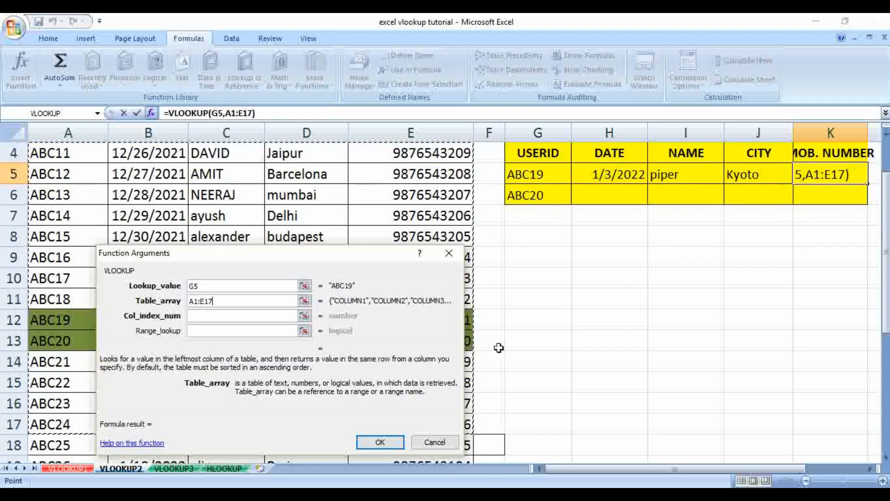
Complete the mobile number lookup in K5 with column index 5 and range lookup 0.
{"action": "left_click", "coordinate": [199, 315]}
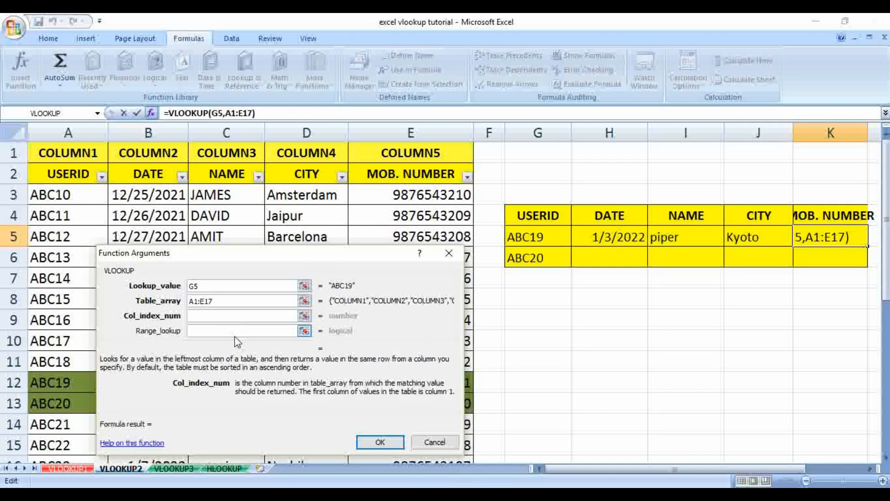
{"action": "type", "text": "5"}
{"action": "left_click", "coordinate": [218, 330]}
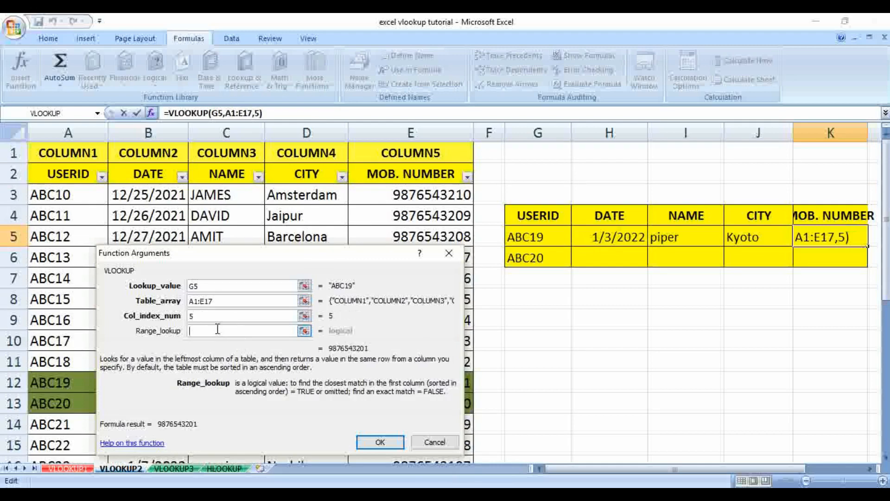
{"action": "type", "text": "0"}
{"action": "left_click", "coordinate": [380, 442]}
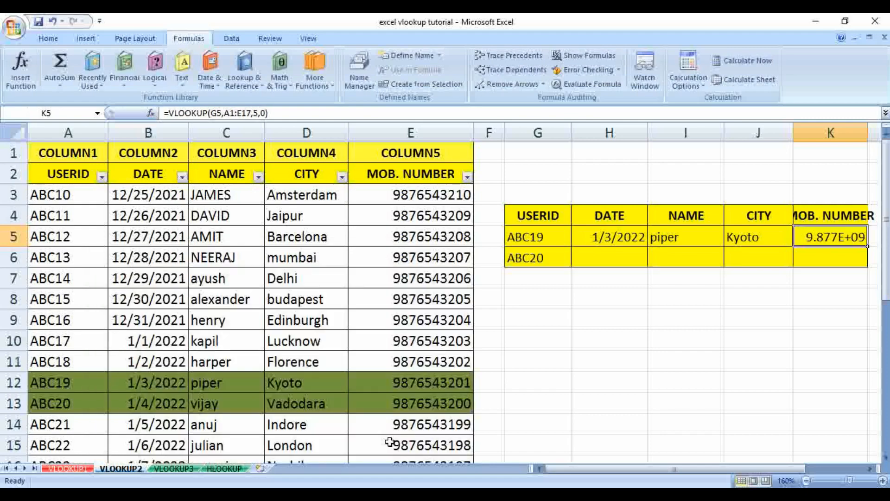
AutoFit column K to its contents and check the date, name and city lookup formulas in row 5.
{"action": "double_click", "coordinate": [867, 134]}
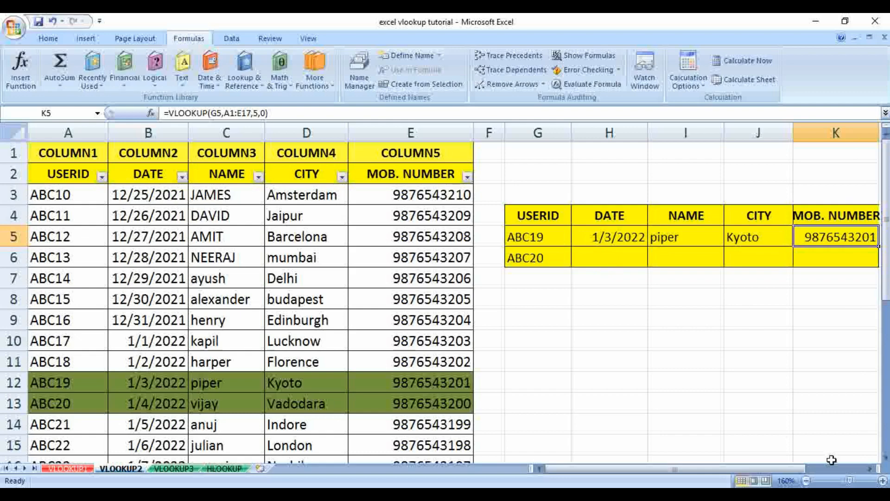
{"action": "left_click", "coordinate": [870, 468]}
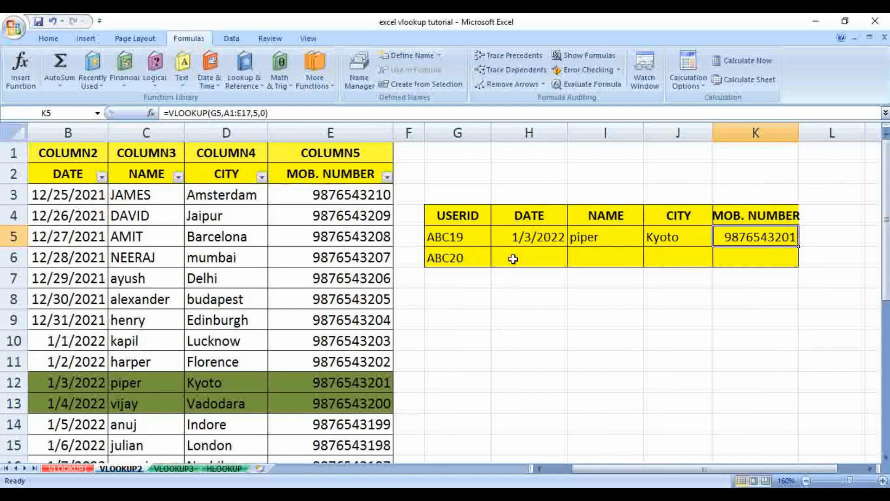
{"action": "left_click", "coordinate": [533, 237]}
{"action": "left_click", "coordinate": [602, 236]}
{"action": "left_click", "coordinate": [649, 239]}
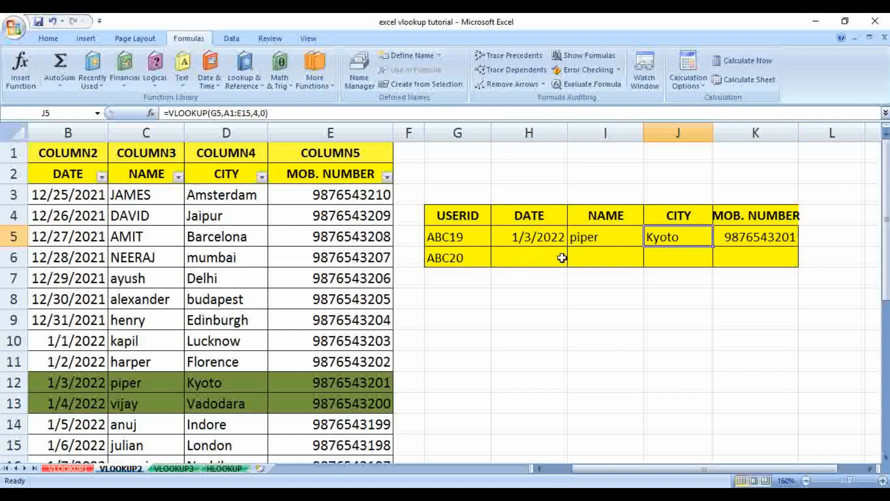
Fill the row 5 lookup formulas down into H6:K6 for user ABC20.
{"action": "left_click", "coordinate": [542, 257]}
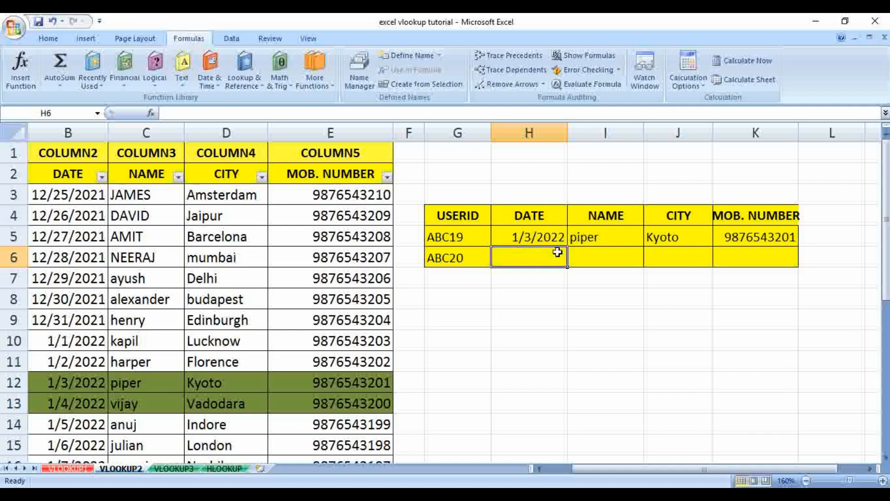
{"action": "left_click_drag", "start_coordinate": [544, 242], "coordinate": [740, 244]}
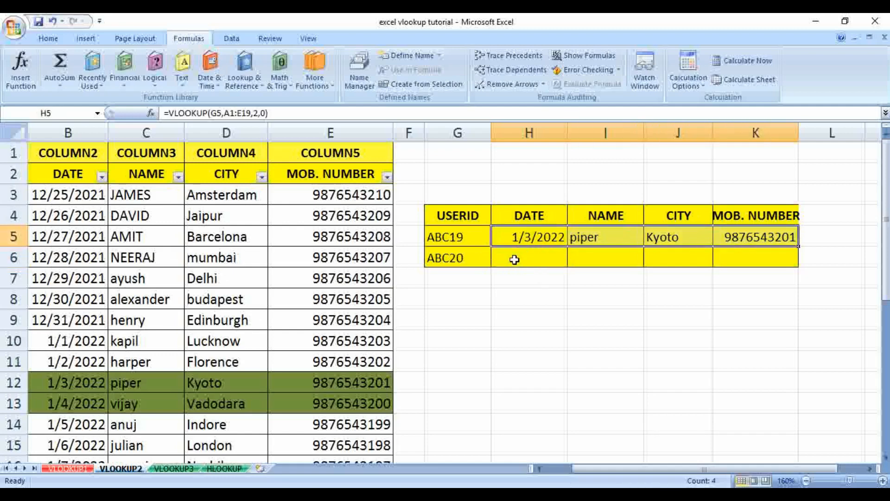
{"action": "left_click", "coordinate": [530, 264]}
{"action": "left_click_drag", "start_coordinate": [530, 268], "coordinate": [731, 258]}
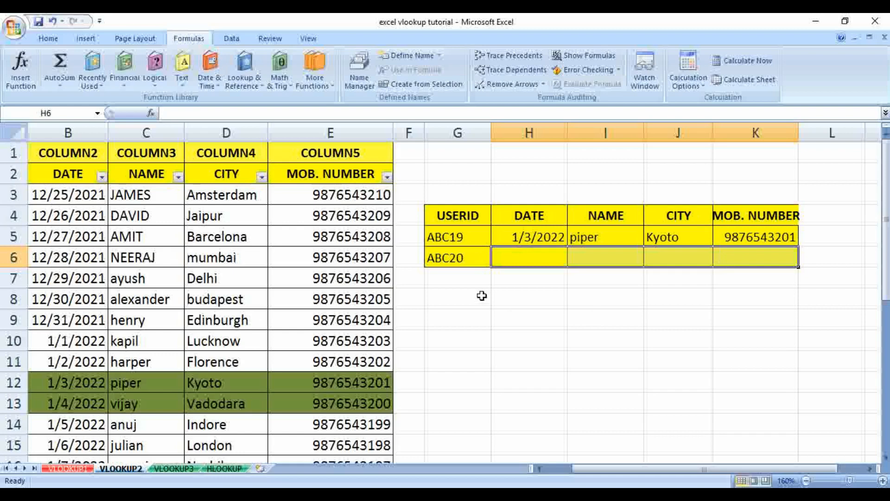
{"action": "left_click", "coordinate": [539, 298]}
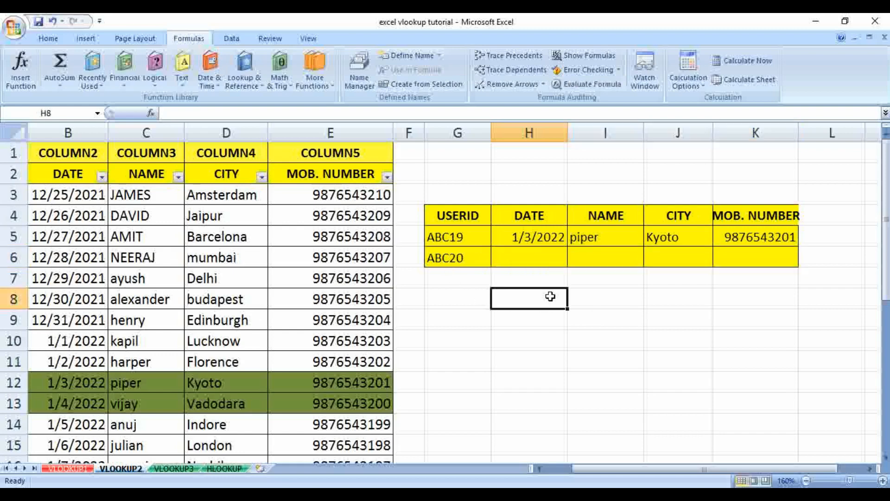
{"action": "left_click_drag", "start_coordinate": [536, 256], "coordinate": [734, 253]}
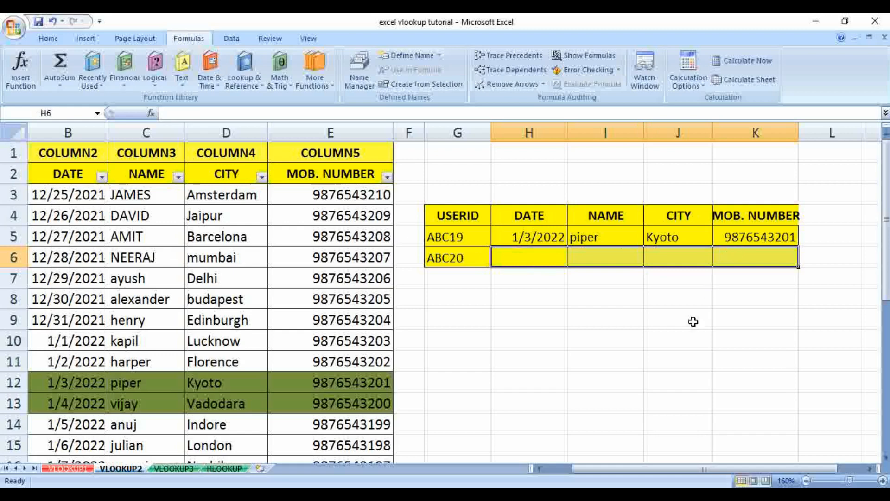
{"action": "key", "text": "ctrl+d"}
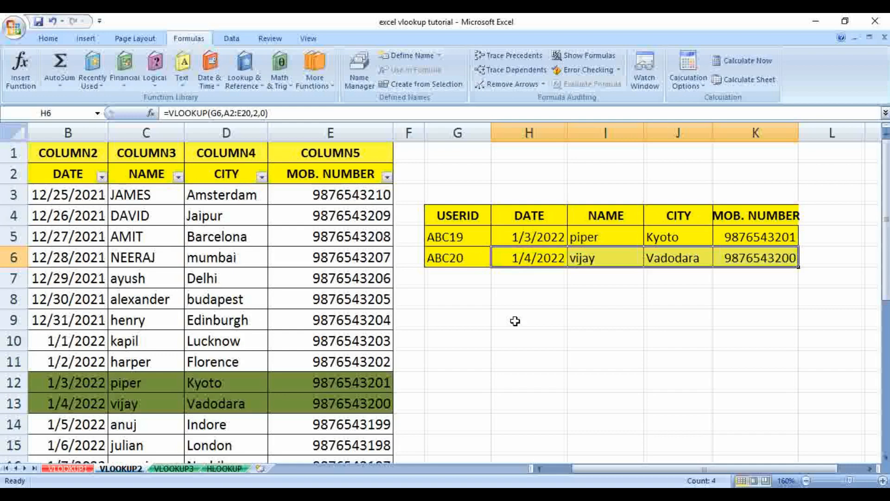
Compare the ABC20 lookup results with the source record in A13:E13.
{"action": "left_click_drag", "start_coordinate": [585, 471], "coordinate": [554, 480]}
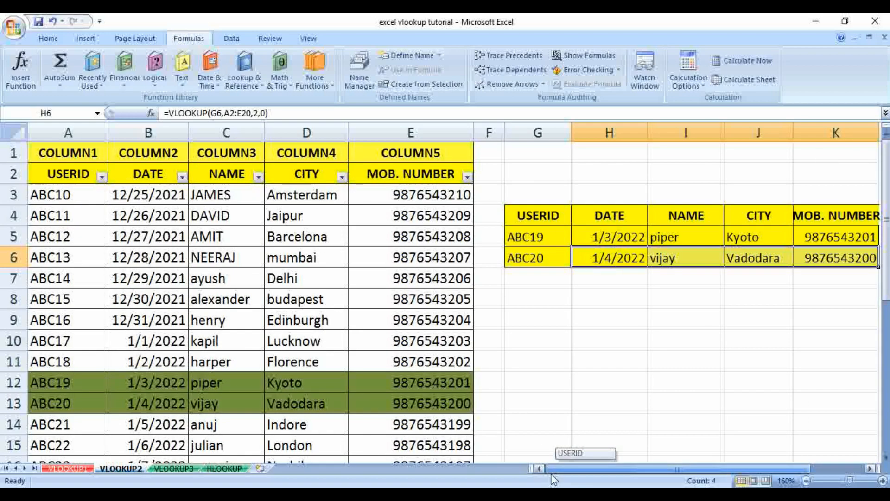
{"action": "left_click", "coordinate": [90, 404]}
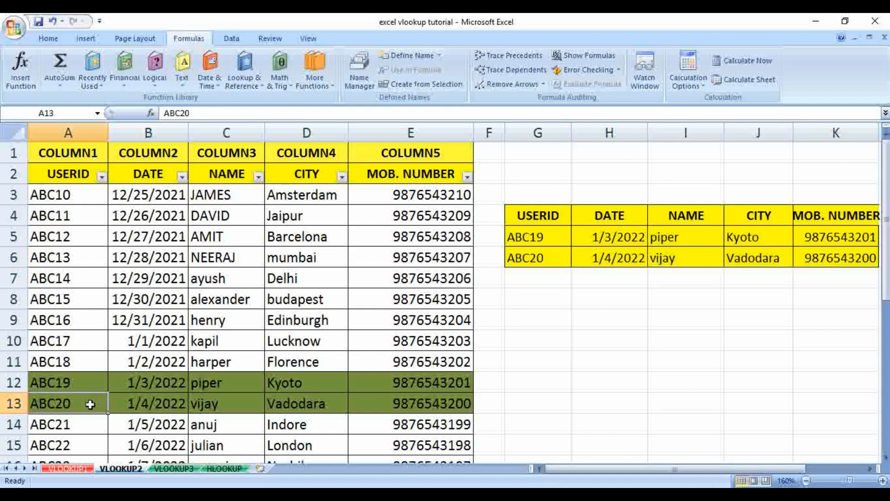
{"action": "left_click_drag", "start_coordinate": [90, 404], "coordinate": [363, 412]}
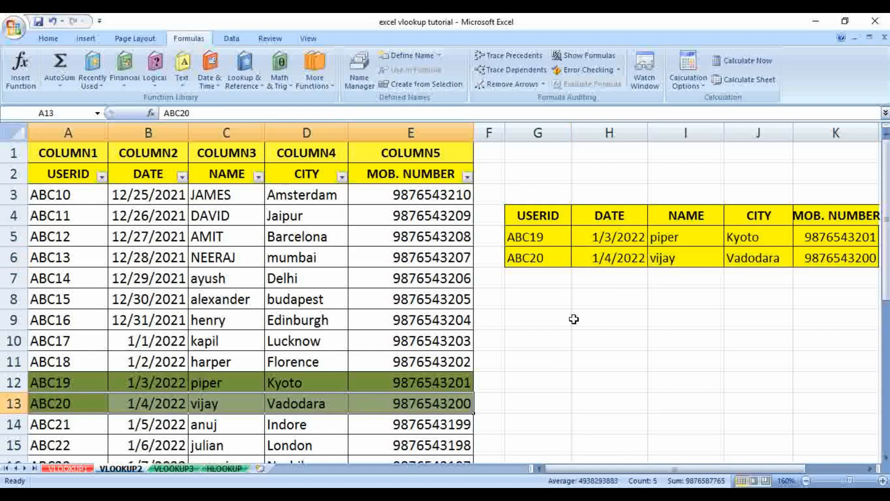
{"action": "left_click_drag", "start_coordinate": [217, 407], "coordinate": [308, 404]}
{"action": "left_click", "coordinate": [370, 403]}
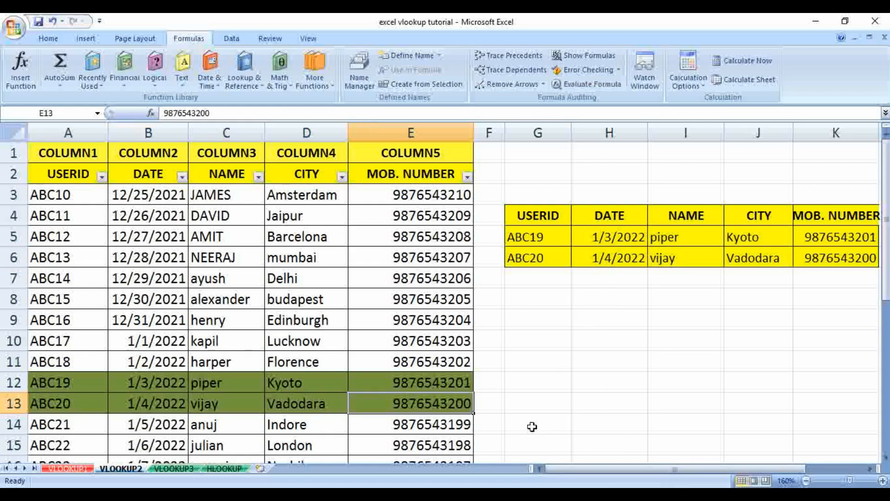
{"action": "left_click_drag", "start_coordinate": [622, 471], "coordinate": [628, 467]}
On the VLOOKUP3 sheet, insert a VLOOKUP in the DATE cell H10 with lookup value G10.
{"action": "left_click", "coordinate": [192, 469]}
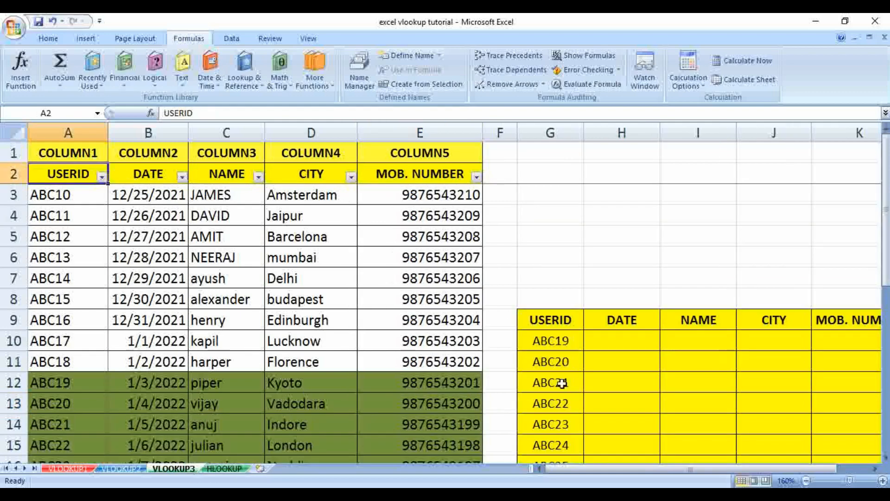
{"action": "scroll", "coordinate": [576, 371], "scroll_direction": "down", "scroll_amount": 2}
{"action": "scroll", "coordinate": [577, 371], "scroll_direction": "up", "scroll_amount": 1}
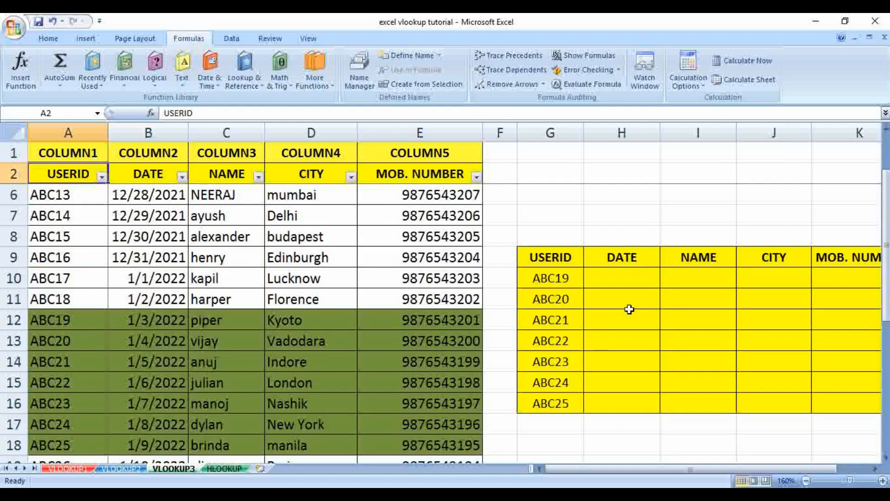
{"action": "left_click", "coordinate": [624, 279]}
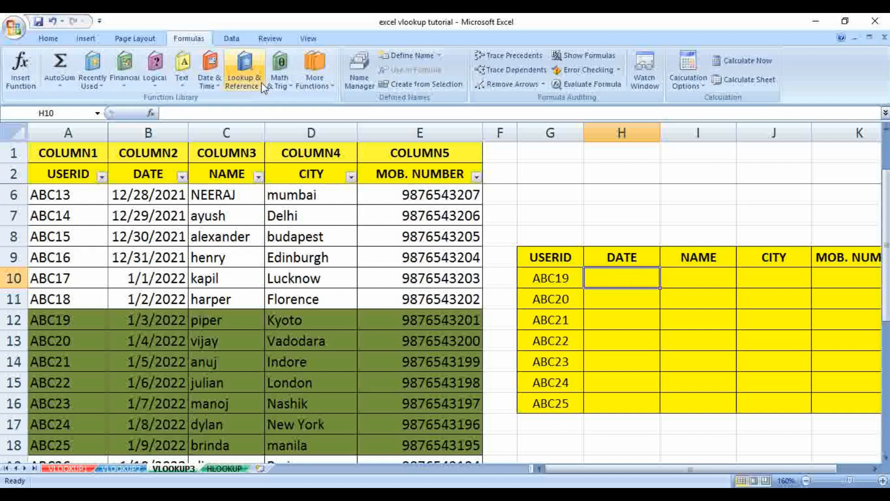
{"action": "left_click", "coordinate": [244, 72]}
{"action": "left_click", "coordinate": [294, 368]}
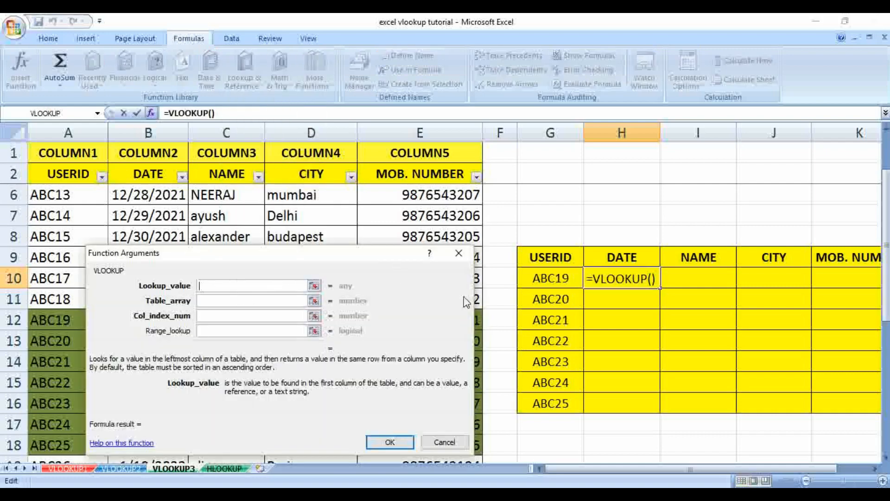
{"action": "left_click", "coordinate": [556, 280]}
{"action": "left_click_drag", "start_coordinate": [316, 256], "coordinate": [344, 191]}
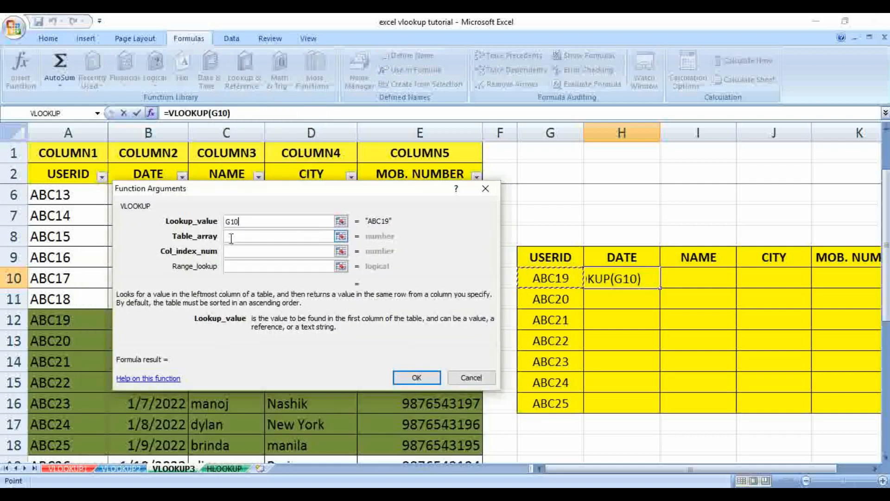
Set the table array of the DATE lookup to the whole source table, A1:E29.
{"action": "left_click", "coordinate": [231, 237]}
{"action": "left_click", "coordinate": [65, 155]}
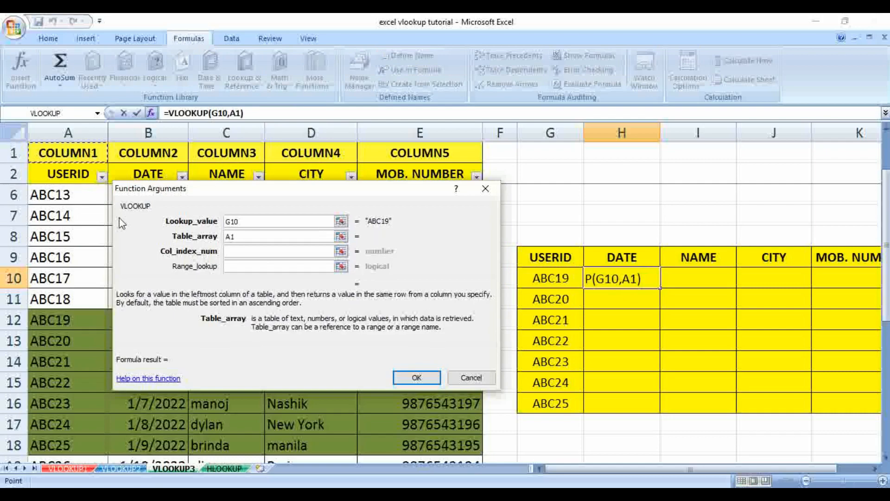
{"action": "key", "text": "ctrl+shift+Down"}
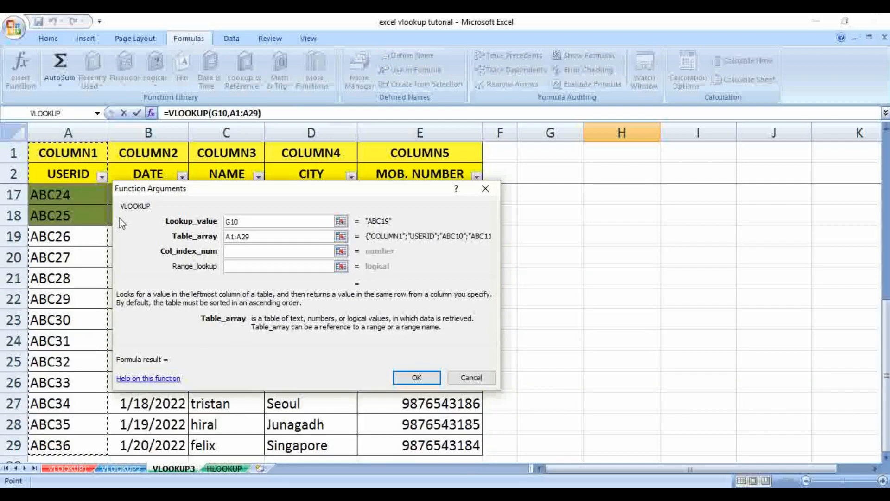
{"action": "key", "text": "ctrl+shift+Right"}
{"action": "scroll", "coordinate": [99, 229], "scroll_direction": "up", "scroll_amount": 5}
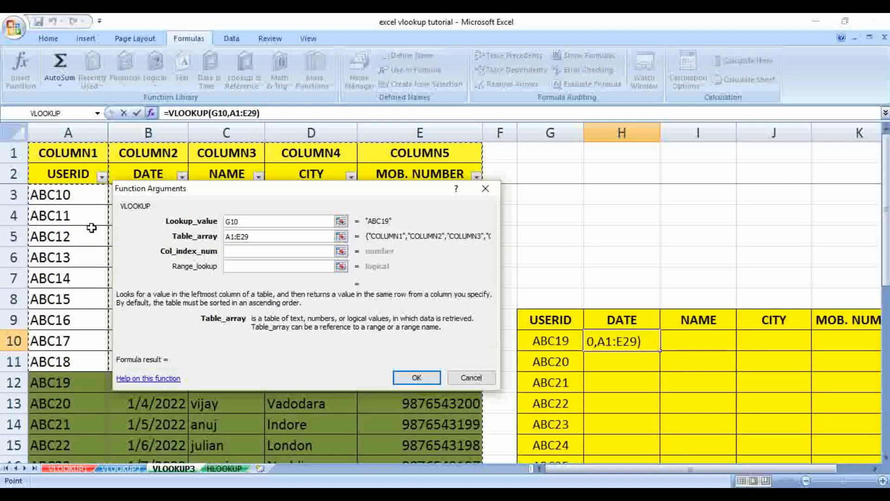
{"action": "scroll", "coordinate": [91, 228], "scroll_direction": "down", "scroll_amount": 5}
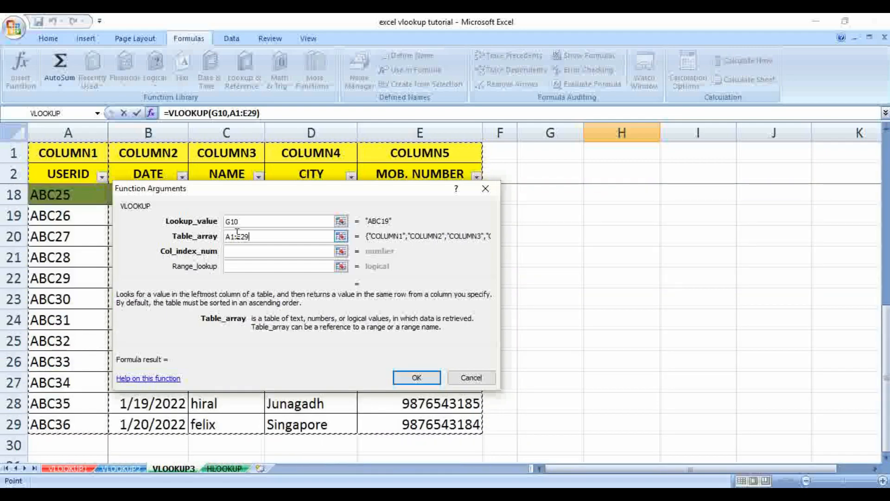
{"action": "scroll", "coordinate": [91, 227], "scroll_direction": "up", "scroll_amount": 5}
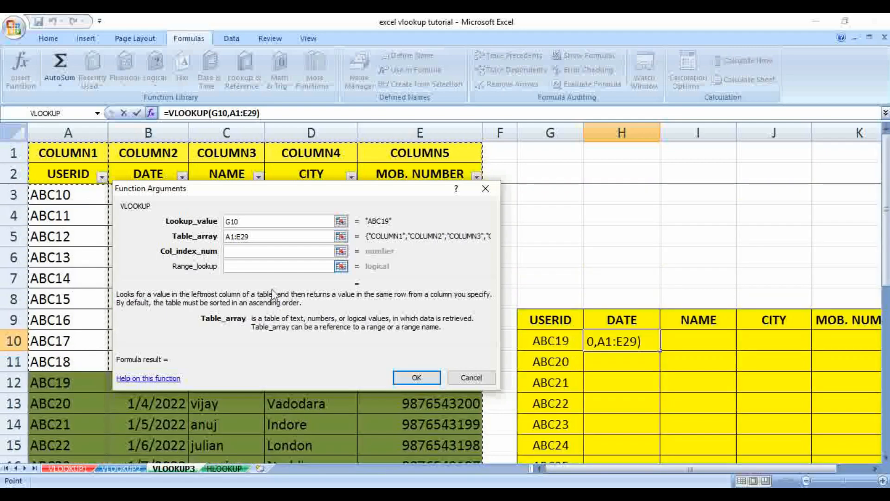
Complete the DATE lookup in H10 with column index 2 and range lookup 0.
{"action": "left_click", "coordinate": [244, 253]}
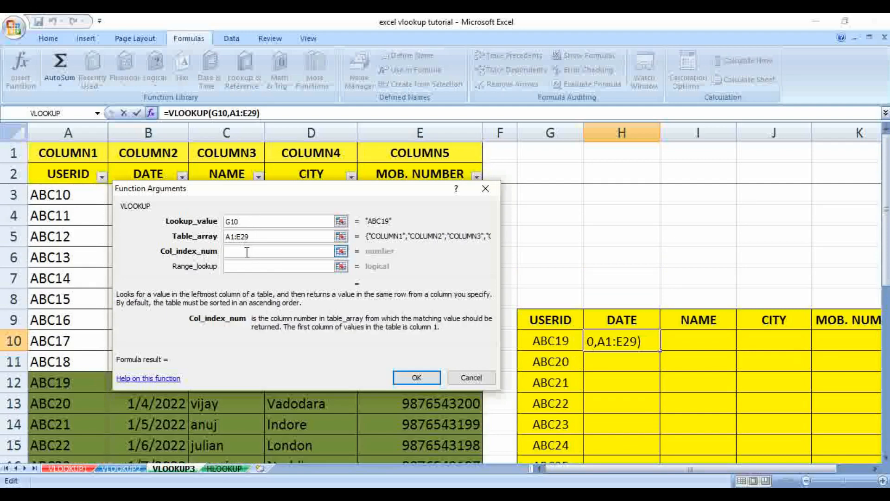
{"action": "type", "text": "2"}
{"action": "left_click", "coordinate": [238, 268]}
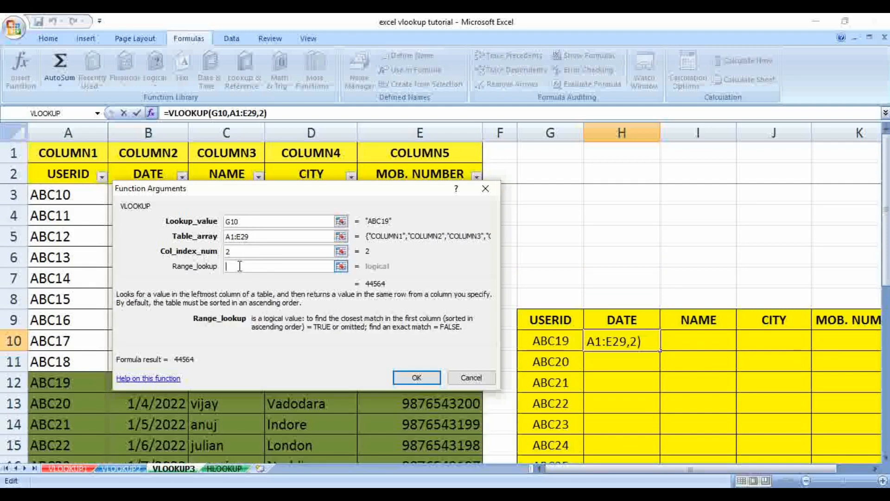
{"action": "type", "text": "0"}
{"action": "key", "text": "Return"}
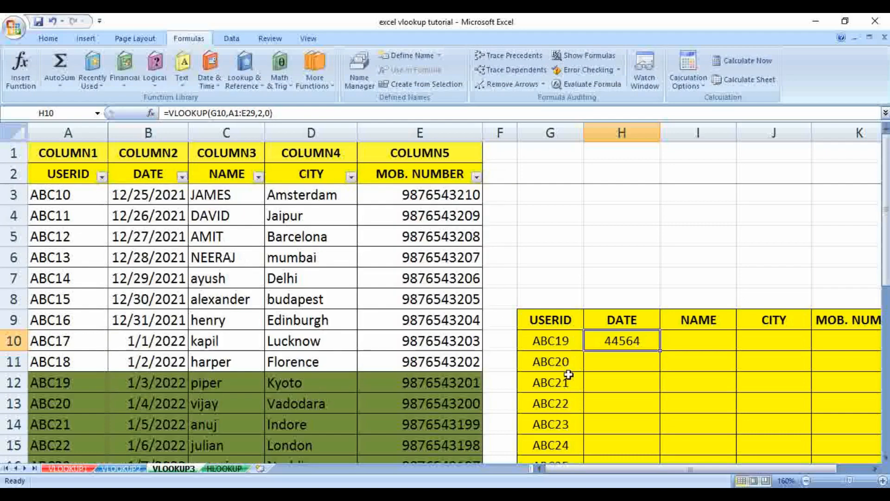
Format the DATE cells H10:H16 as dates of type *3/14/2001.
{"action": "scroll", "coordinate": [573, 354], "scroll_direction": "down", "scroll_amount": 2}
{"action": "left_click", "coordinate": [624, 343], "text": "shift"}
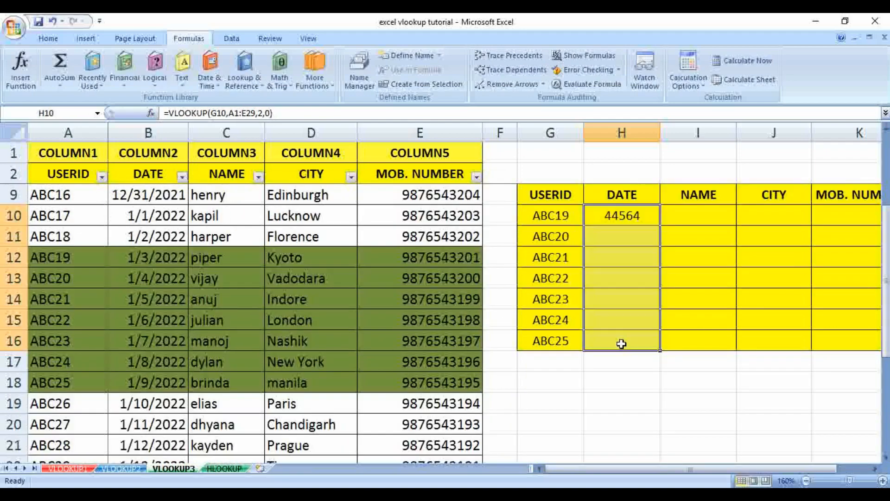
{"action": "key", "text": "ctrl+1"}
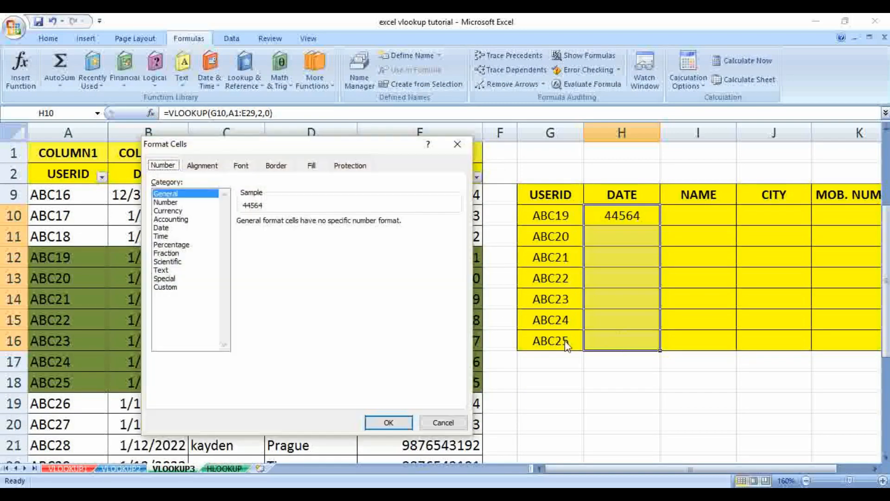
{"action": "left_click", "coordinate": [162, 227]}
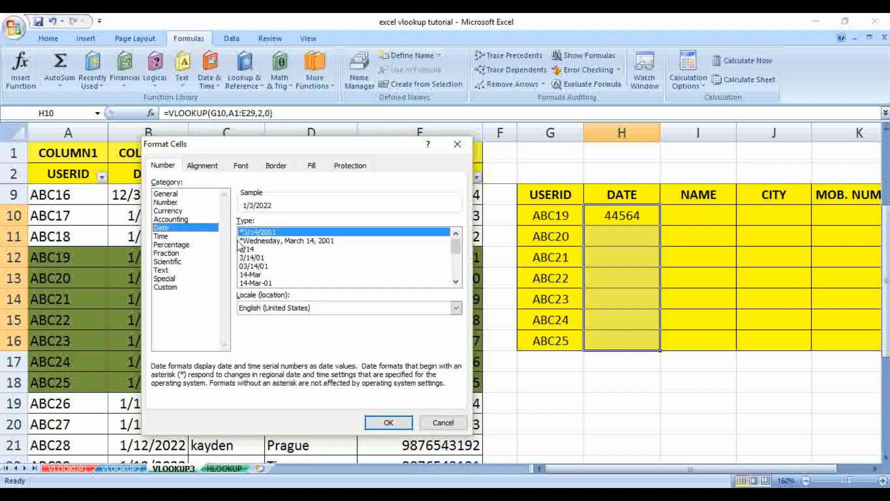
{"action": "left_click", "coordinate": [385, 421]}
Insert a VLOOKUP in the NAME cell I10 with lookup value G10.
{"action": "left_click", "coordinate": [695, 216]}
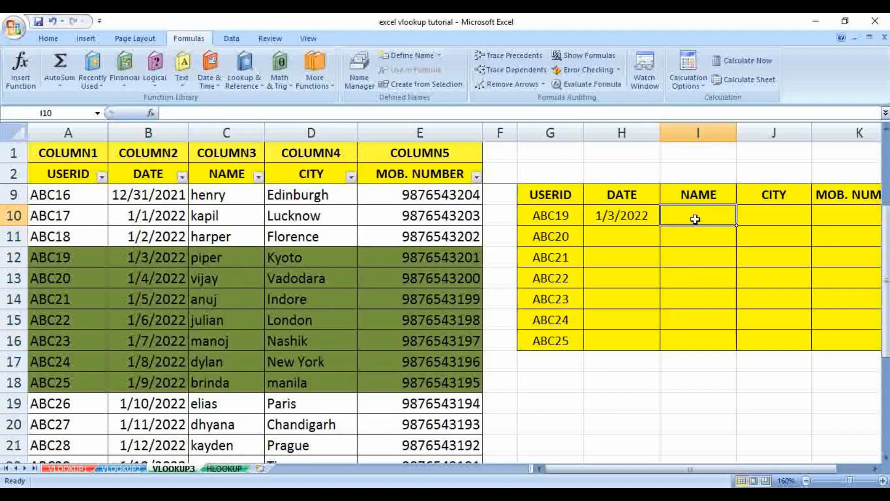
{"action": "left_click", "coordinate": [251, 86]}
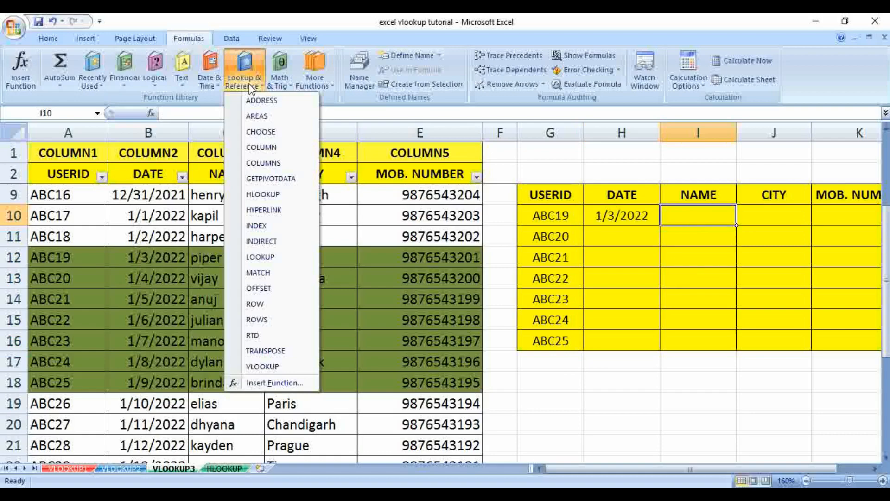
{"action": "left_click", "coordinate": [264, 367]}
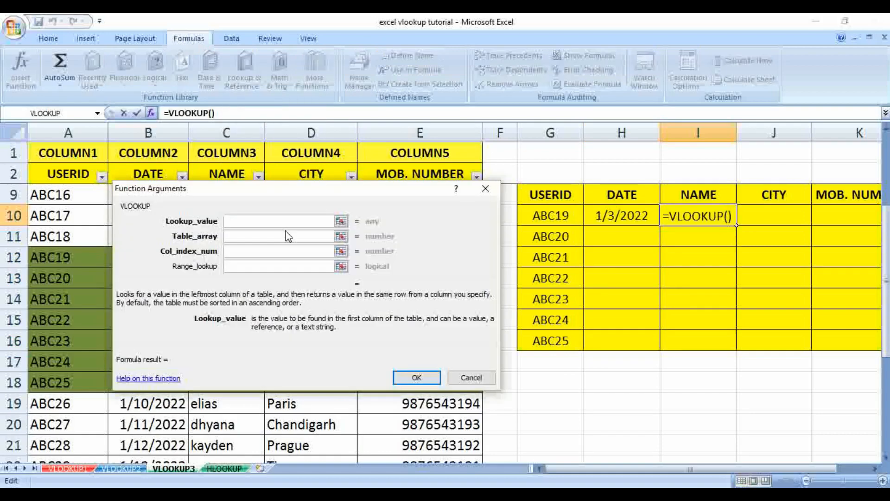
{"action": "left_click", "coordinate": [559, 220]}
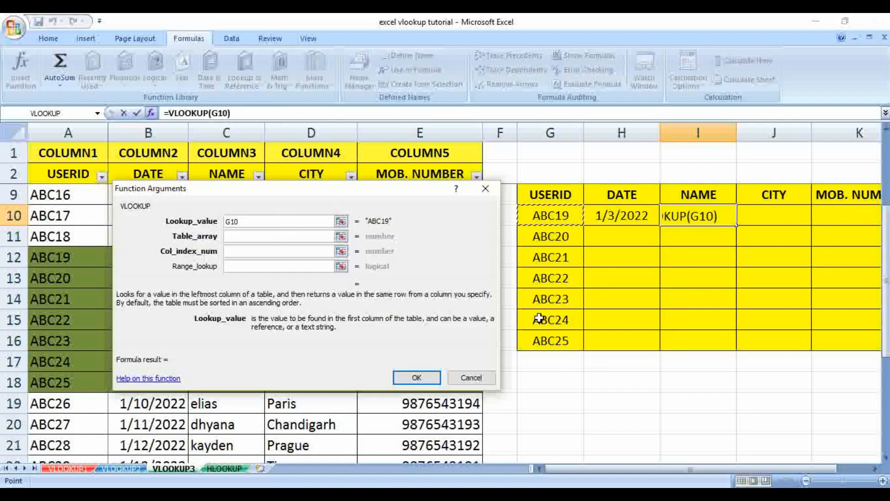
Set the table array of the NAME lookup to the whole source table, A1:E29.
{"action": "left_click", "coordinate": [246, 237]}
{"action": "left_click", "coordinate": [60, 155]}
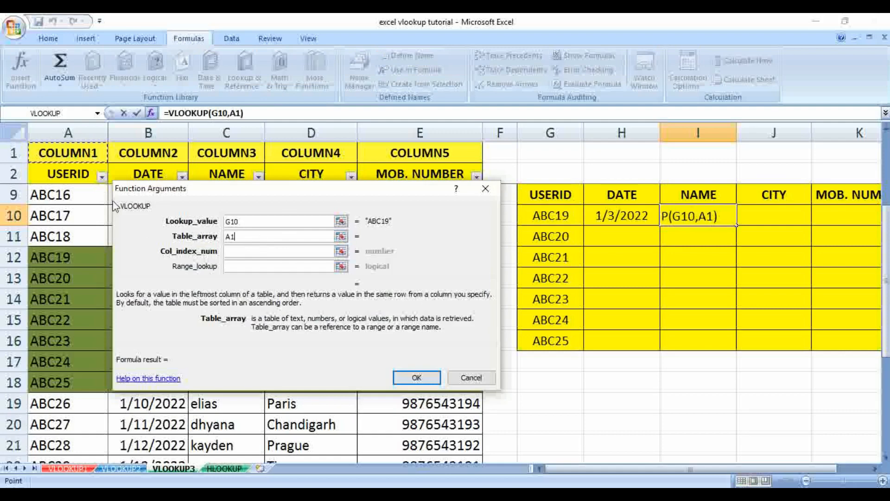
{"action": "key", "text": "ctrl+shift+Down"}
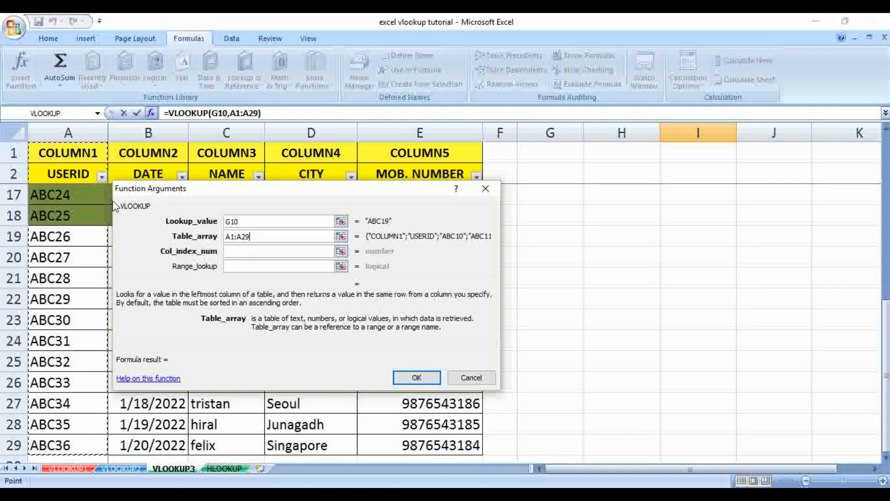
{"action": "key", "text": "ctrl+shift+Right"}
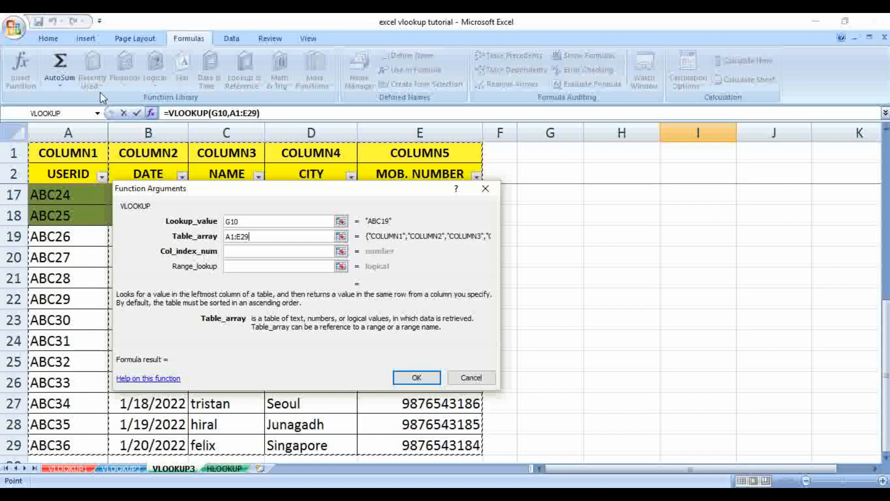
{"action": "scroll", "coordinate": [80, 213], "scroll_direction": "up", "scroll_amount": 5}
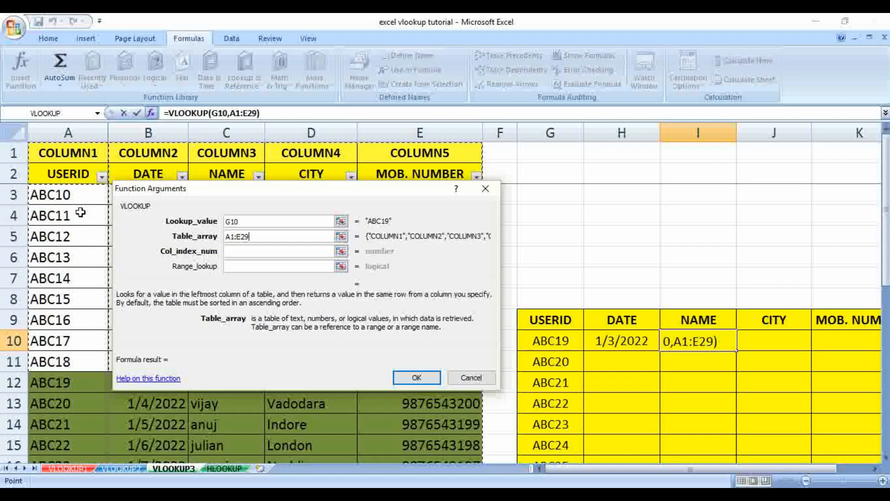
Complete the NAME lookup in I10 with column index 3 and range lookup 0.
{"action": "left_click", "coordinate": [251, 251]}
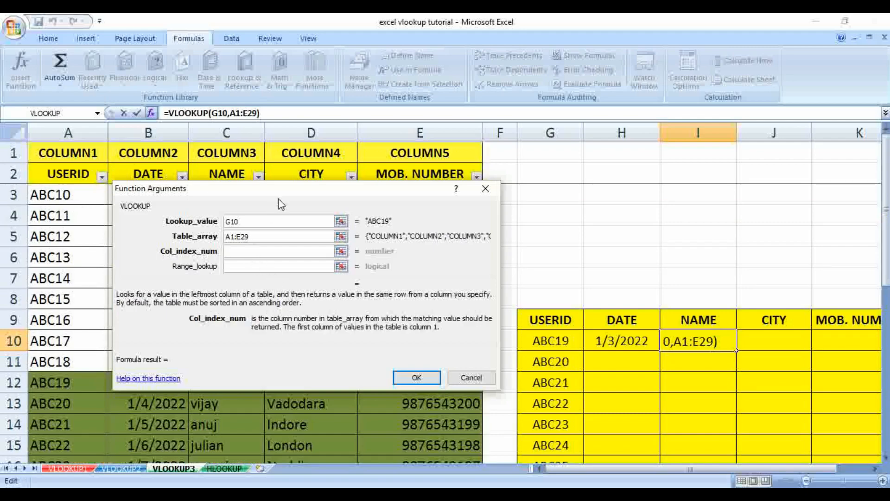
{"action": "left_click_drag", "start_coordinate": [278, 189], "coordinate": [259, 283]}
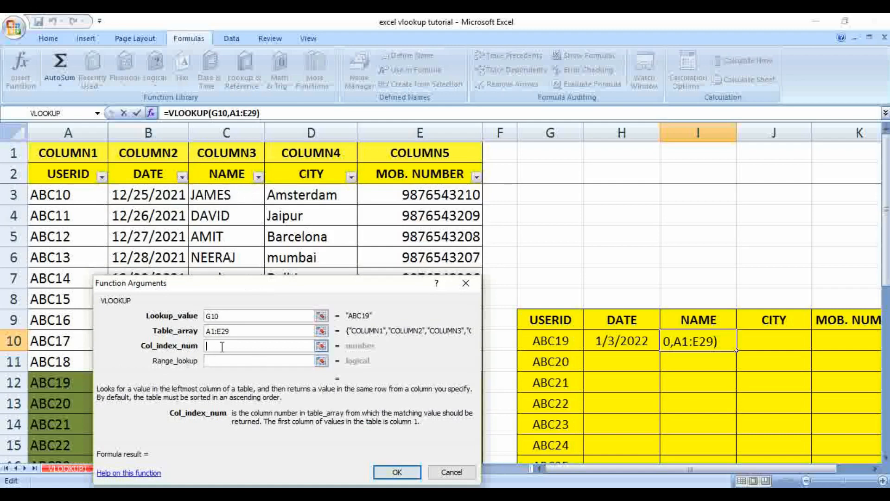
{"action": "type", "text": "3"}
{"action": "left_click", "coordinate": [229, 363]}
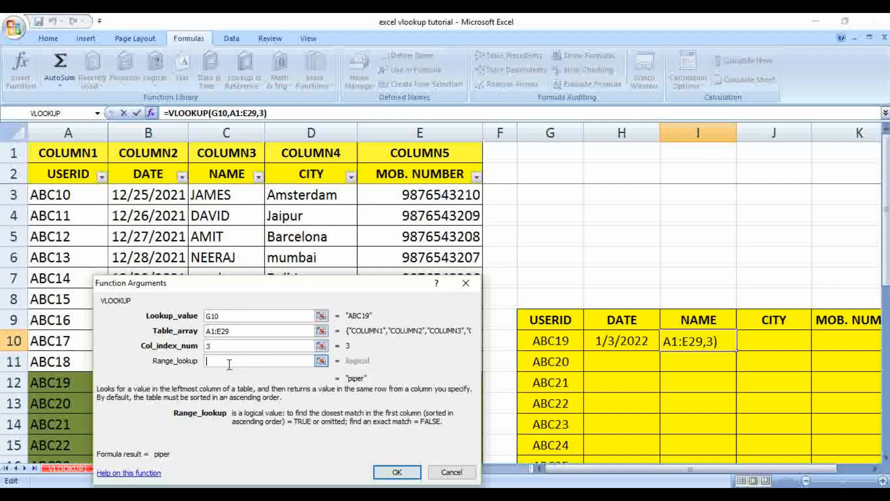
{"action": "type", "text": "0"}
{"action": "key", "text": "Return"}
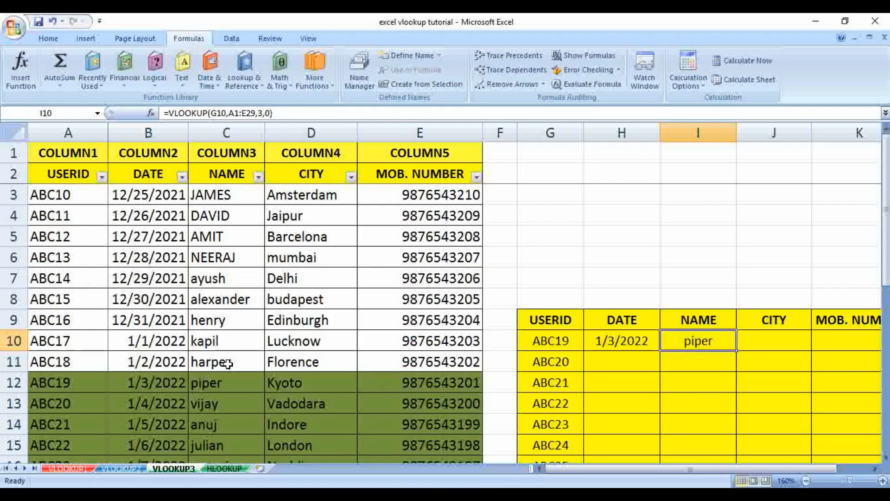
Insert a VLOOKUP in the CITY cell J10 with lookup value G10.
{"action": "left_click", "coordinate": [780, 336]}
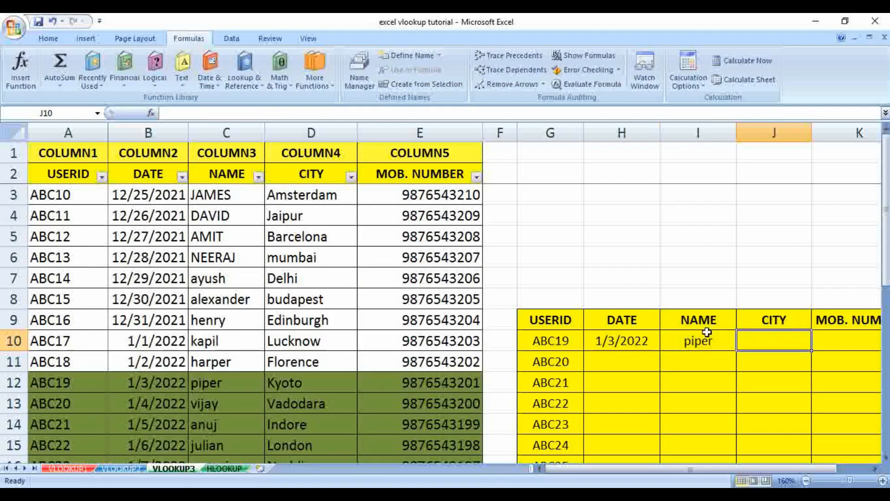
{"action": "left_click", "coordinate": [244, 69]}
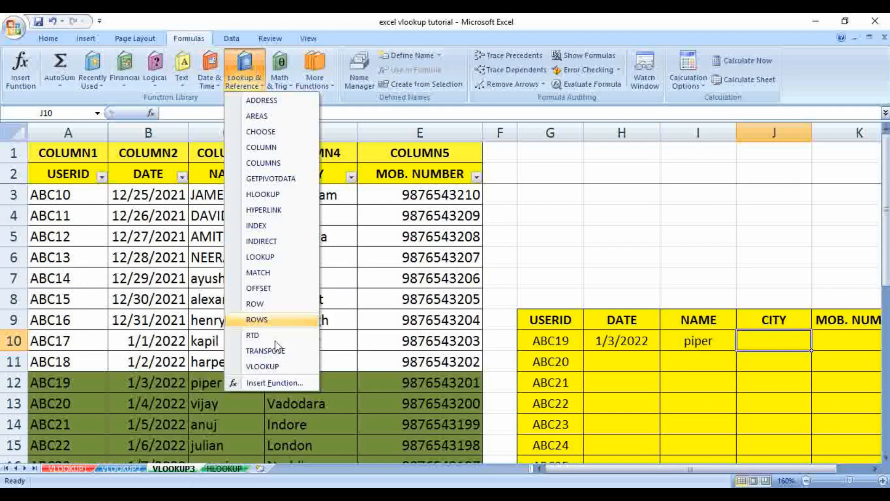
{"action": "left_click", "coordinate": [262, 382]}
{"action": "left_click", "coordinate": [408, 259]}
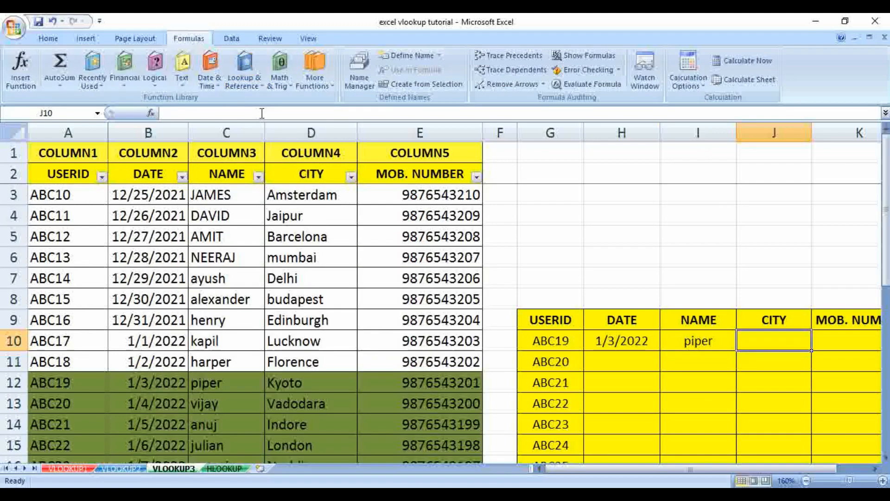
{"action": "left_click", "coordinate": [245, 70]}
{"action": "left_click", "coordinate": [278, 365]}
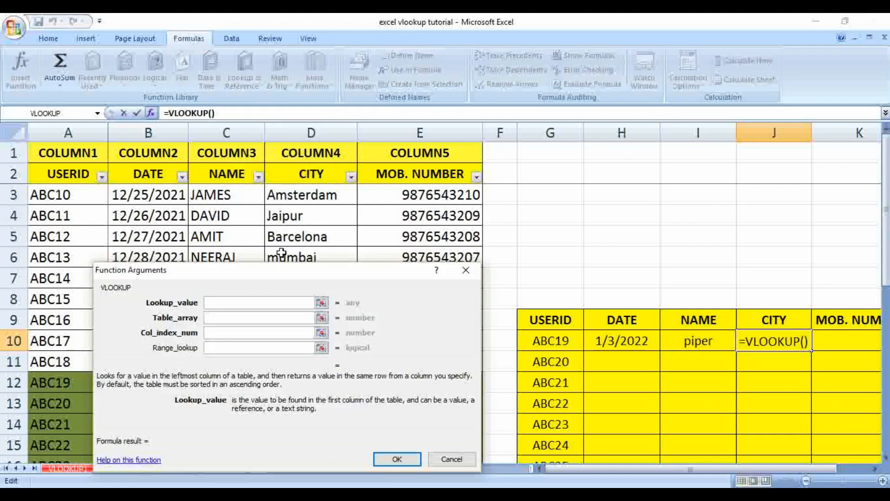
{"action": "left_click_drag", "start_coordinate": [271, 277], "coordinate": [255, 167]}
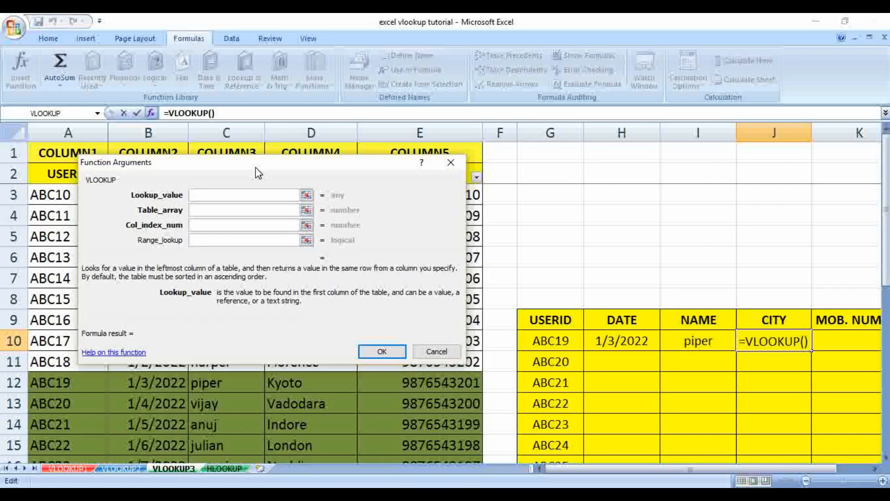
{"action": "left_click", "coordinate": [548, 341]}
Set the table array of the CITY lookup to the whole source table, A1:E29.
{"action": "left_click", "coordinate": [241, 210]}
{"action": "left_click", "coordinate": [61, 148]}
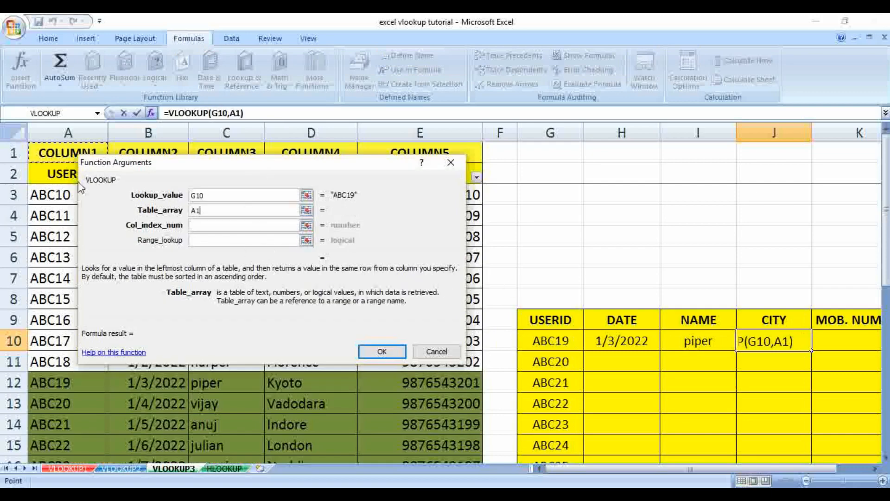
{"action": "type", "text": ":E29"}
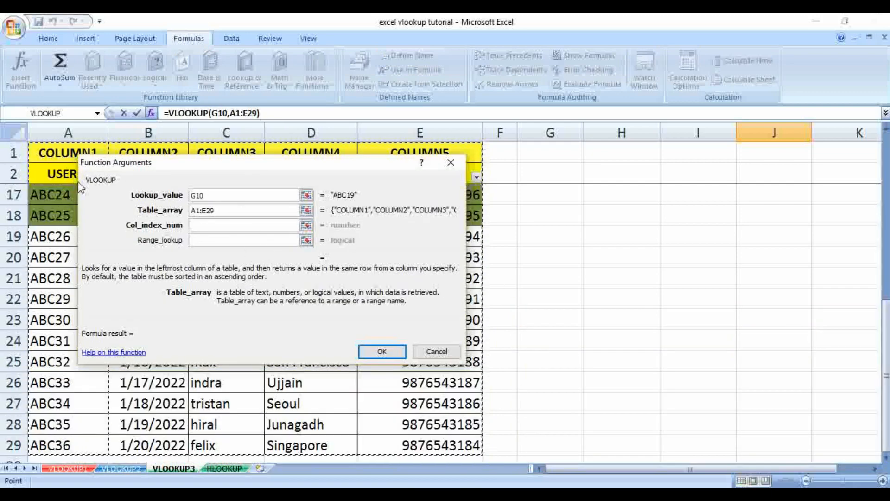
Complete the CITY lookup in J10 with column index 4 and range lookup 0.
{"action": "left_click", "coordinate": [241, 226]}
{"action": "scroll", "coordinate": [557, 270], "scroll_direction": "up", "scroll_amount": 5}
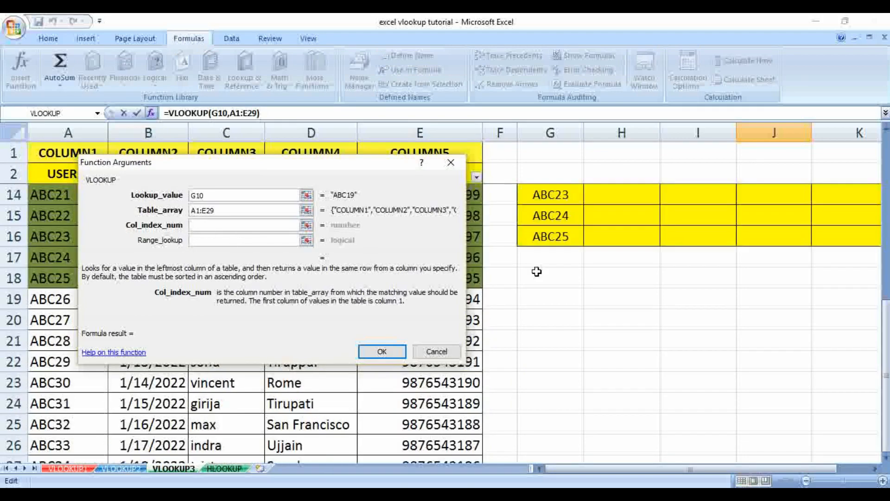
{"action": "left_click_drag", "start_coordinate": [323, 175], "coordinate": [357, 283]}
{"action": "type", "text": "4"}
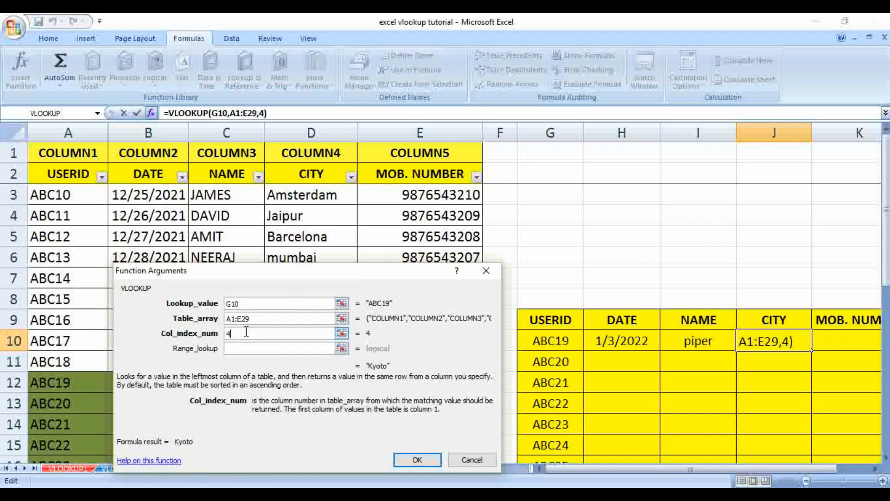
{"action": "left_click", "coordinate": [240, 352]}
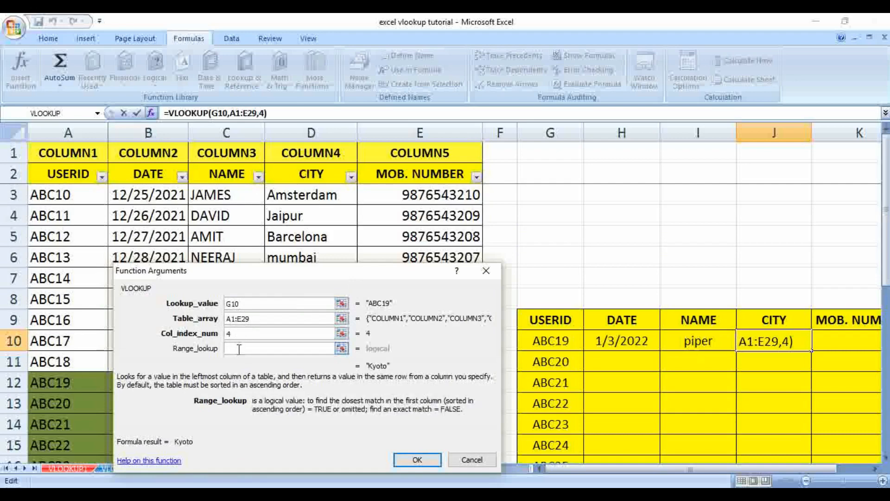
{"action": "type", "text": "0"}
{"action": "key", "text": "Return"}
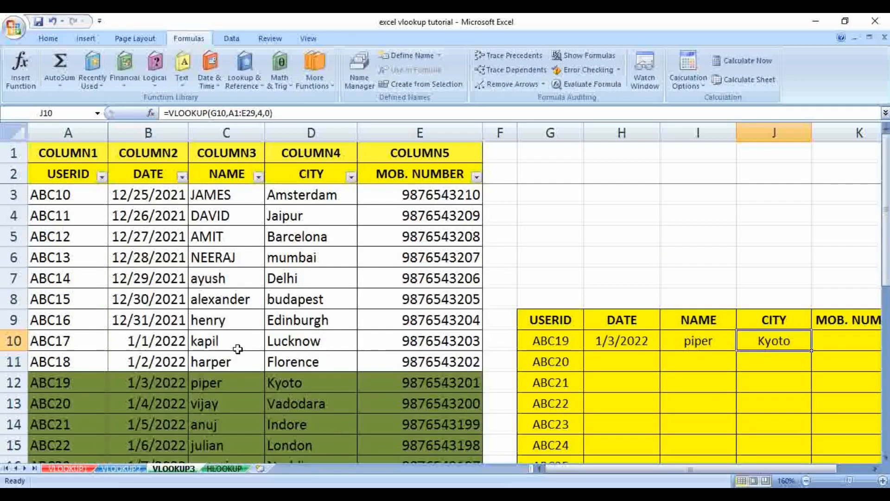
Insert a VLOOKUP in the MOB. NUMBER cell K10 with lookup value G10.
{"action": "left_click", "coordinate": [853, 340]}
{"action": "left_click", "coordinate": [244, 69]}
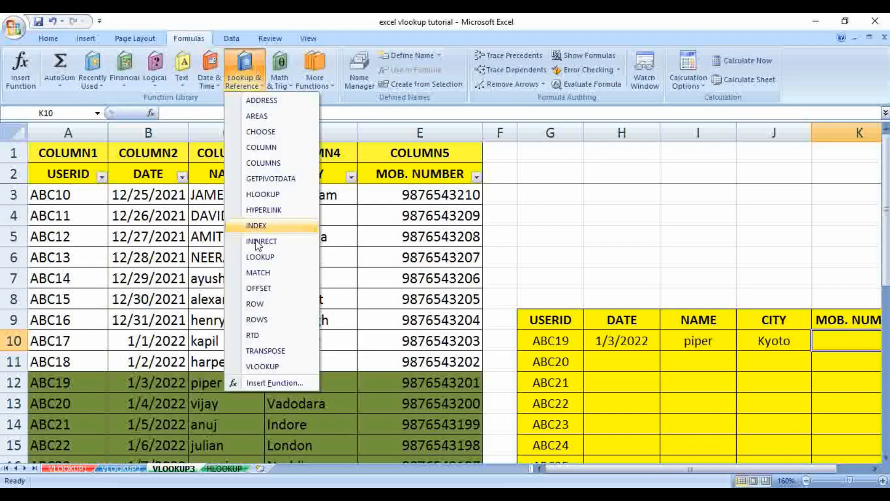
{"action": "left_click", "coordinate": [269, 357]}
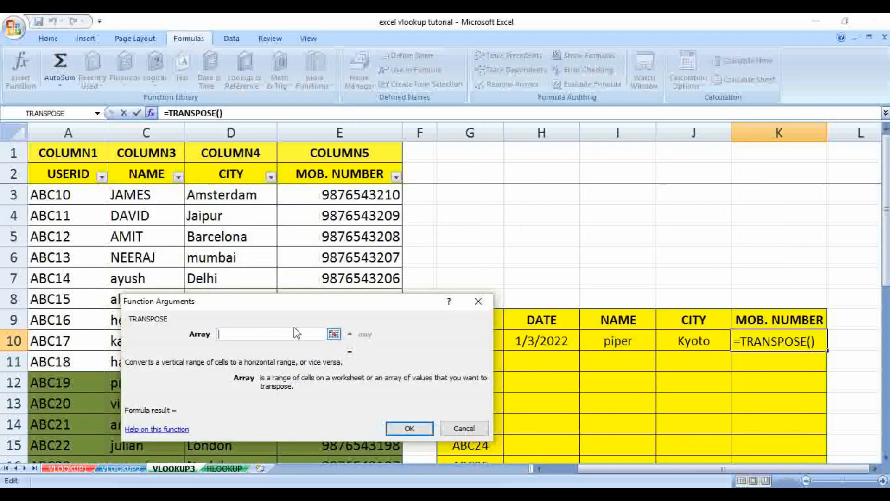
{"action": "left_click", "coordinate": [478, 301]}
{"action": "left_click", "coordinate": [246, 83]}
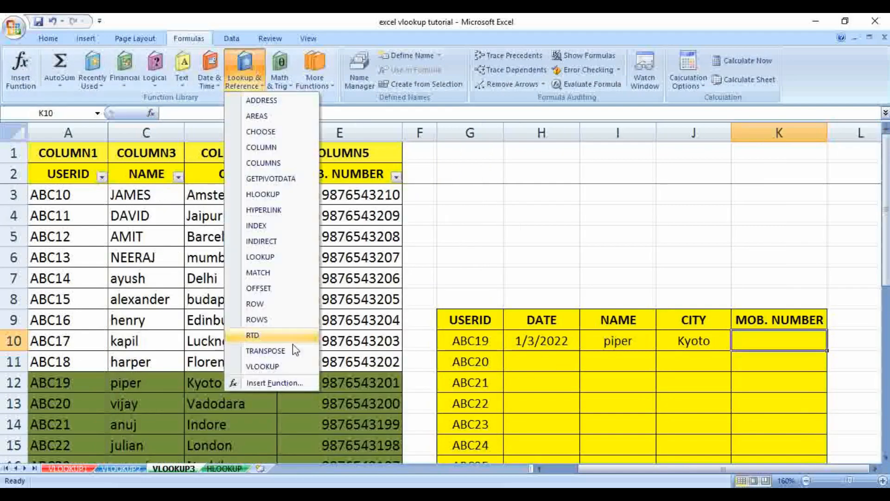
{"action": "left_click", "coordinate": [287, 369]}
{"action": "left_click_drag", "start_coordinate": [280, 277], "coordinate": [359, 197]}
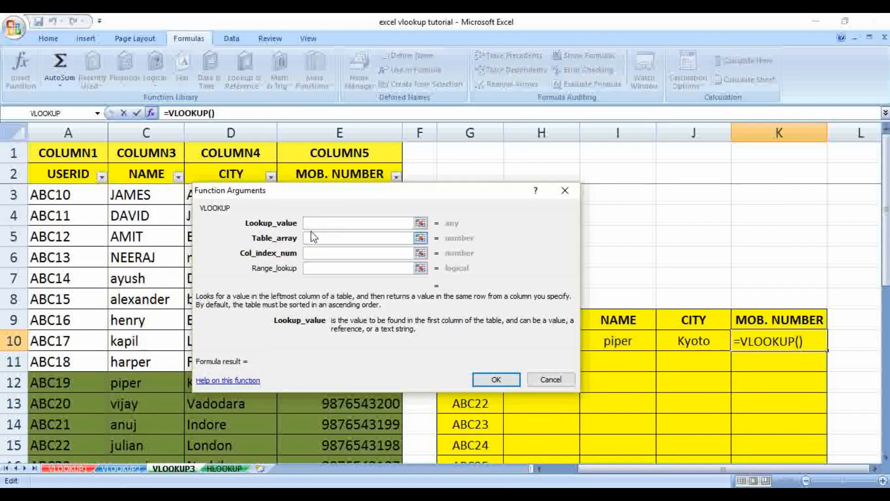
{"action": "left_click_drag", "start_coordinate": [483, 192], "coordinate": [335, 173]}
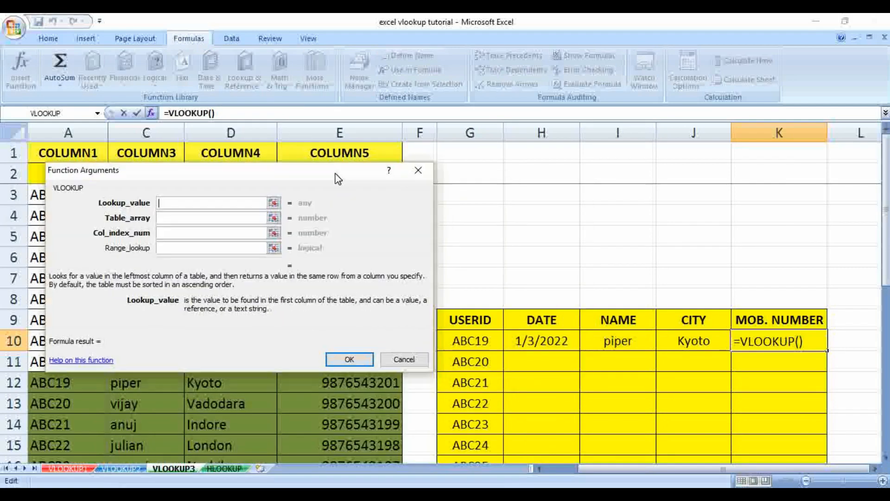
{"action": "left_click", "coordinate": [491, 343]}
Set the table array of the MOB. NUMBER lookup to the whole source table, A1:E29.
{"action": "key", "text": "Tab"}
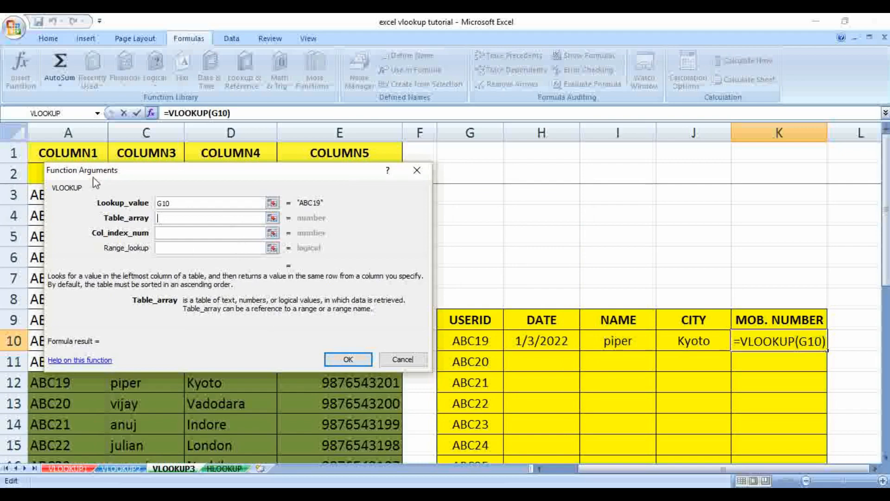
{"action": "left_click", "coordinate": [75, 147]}
{"action": "key", "text": "ctrl+shift+Right"}
{"action": "key", "text": "ctrl+shift+Down"}
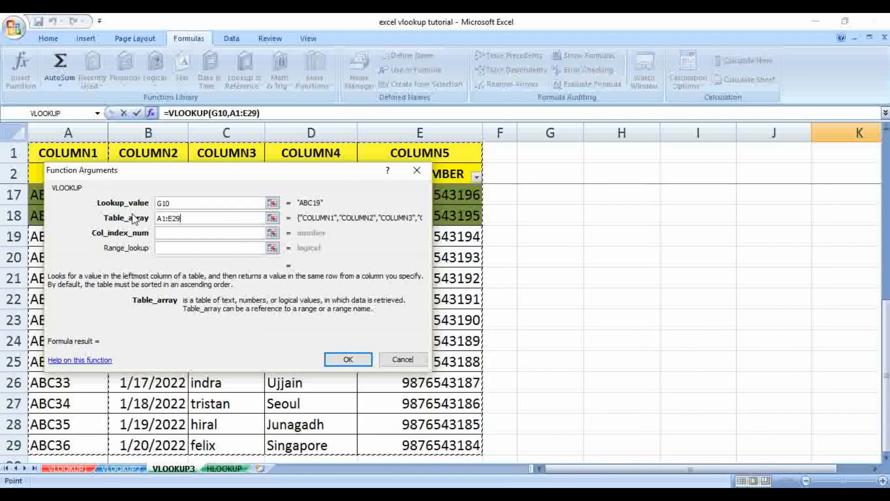
Complete the MOB. NUMBER lookup in K10 with column index 5 and range lookup 0.
{"action": "left_click", "coordinate": [166, 234]}
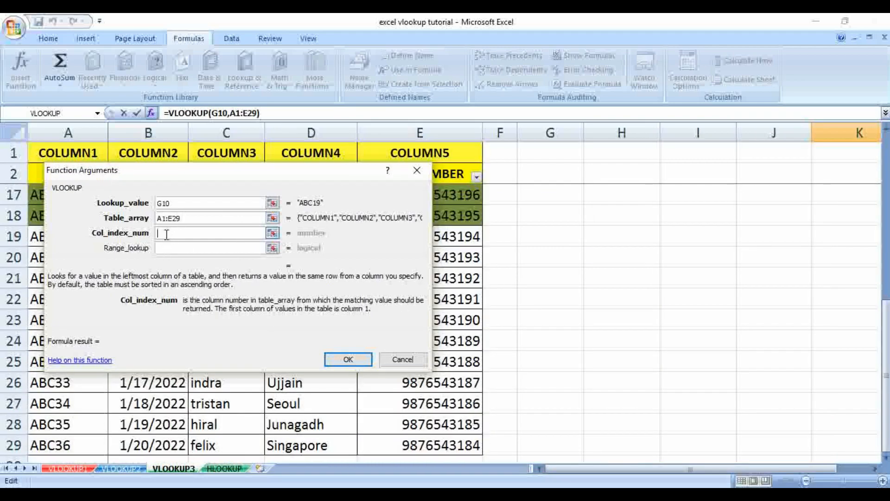
{"action": "left_click_drag", "start_coordinate": [279, 181], "coordinate": [299, 238]}
{"action": "scroll", "coordinate": [586, 270], "scroll_direction": "up", "scroll_amount": 5}
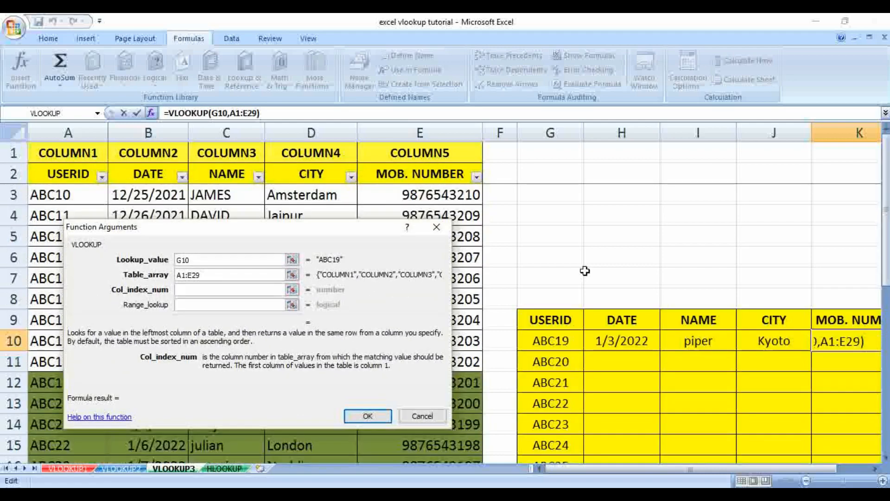
{"action": "type", "text": "5"}
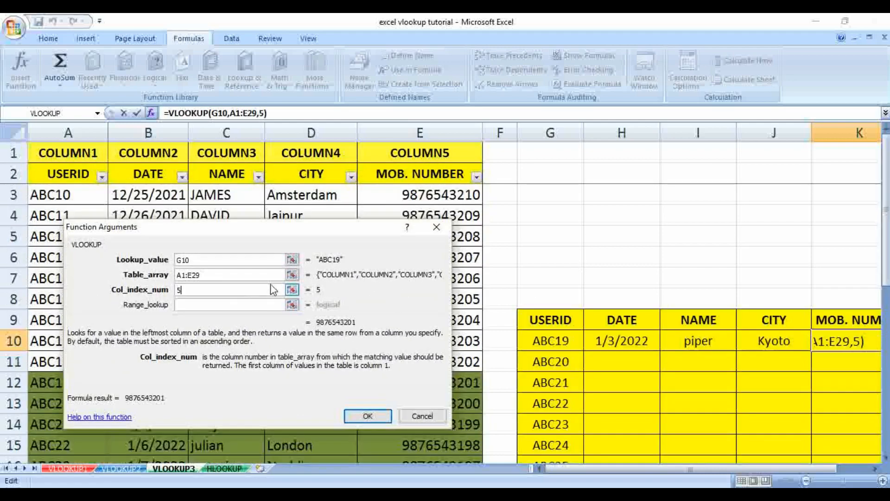
{"action": "left_click", "coordinate": [227, 306]}
{"action": "type", "text": "0"}
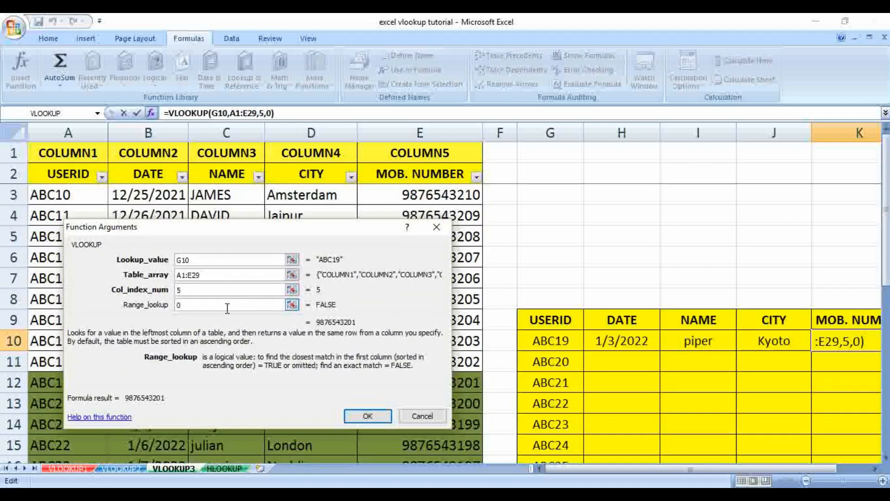
{"action": "left_click", "coordinate": [367, 416]}
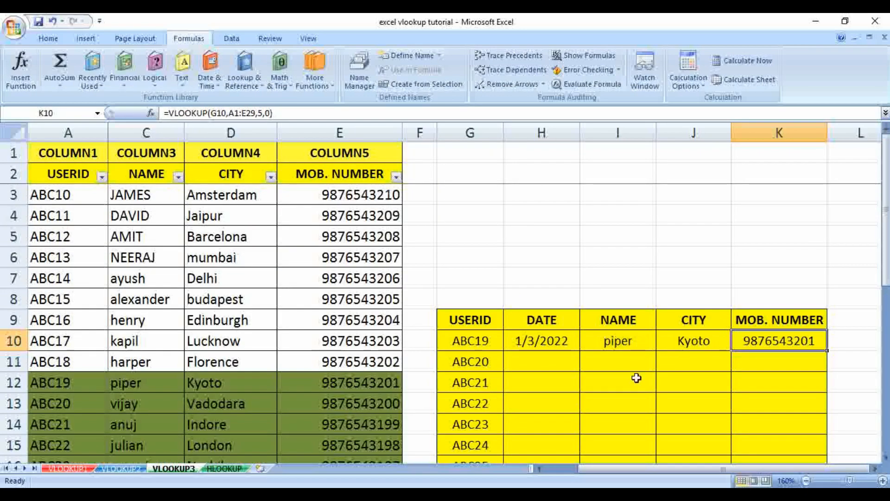
Fill the VLOOKUP formulas from H10:K10 down through row 16 for ABC20 to ABC25.
{"action": "scroll", "coordinate": [636, 378], "scroll_direction": "down", "scroll_amount": 2}
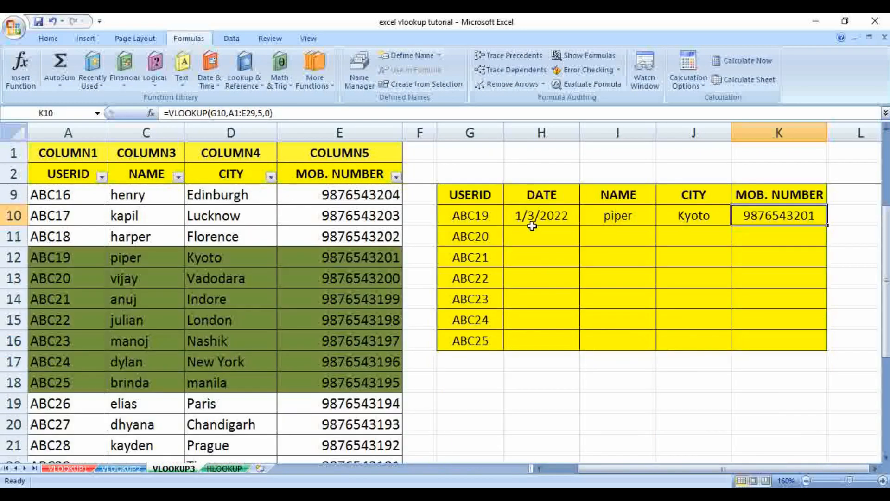
{"action": "left_click_drag", "start_coordinate": [519, 234], "coordinate": [751, 338]}
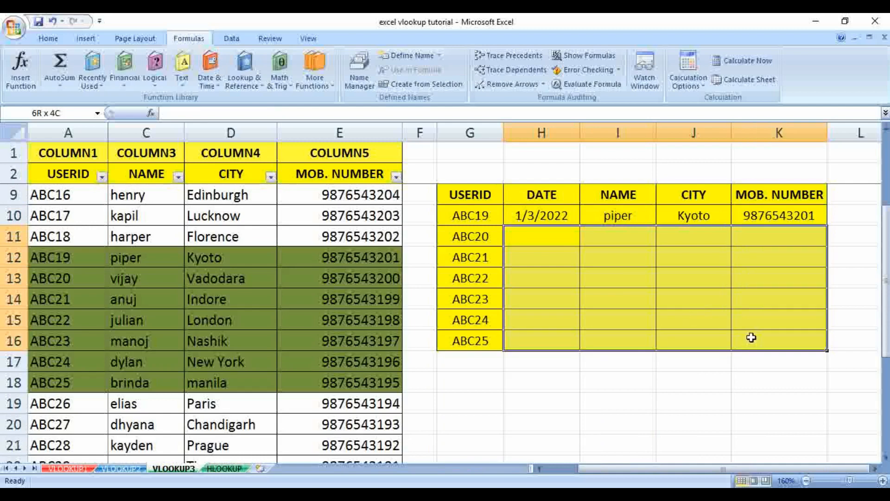
{"action": "left_click_drag", "start_coordinate": [547, 218], "coordinate": [760, 334]}
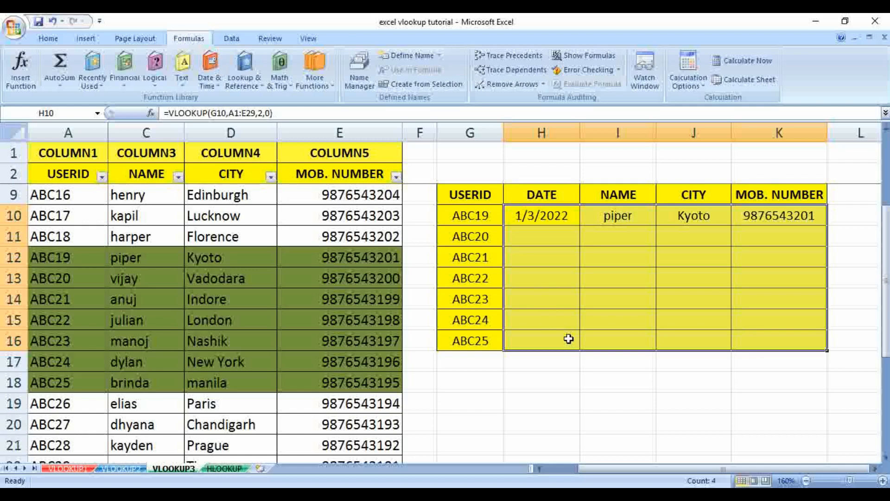
{"action": "key", "text": "ctrl+d"}
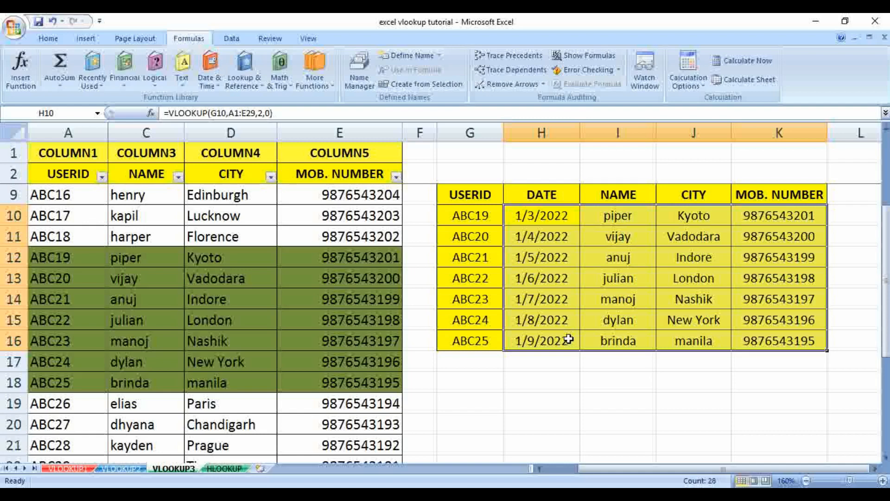
Compare the ABC23 lookup results with the ABC23 row in the source table, from date through mobile number.
{"action": "left_click", "coordinate": [478, 302]}
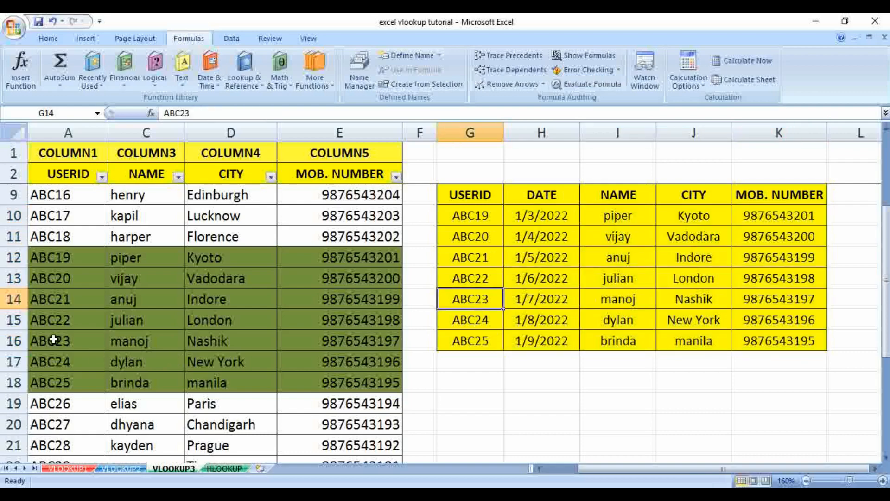
{"action": "left_click_drag", "start_coordinate": [51, 344], "coordinate": [383, 342]}
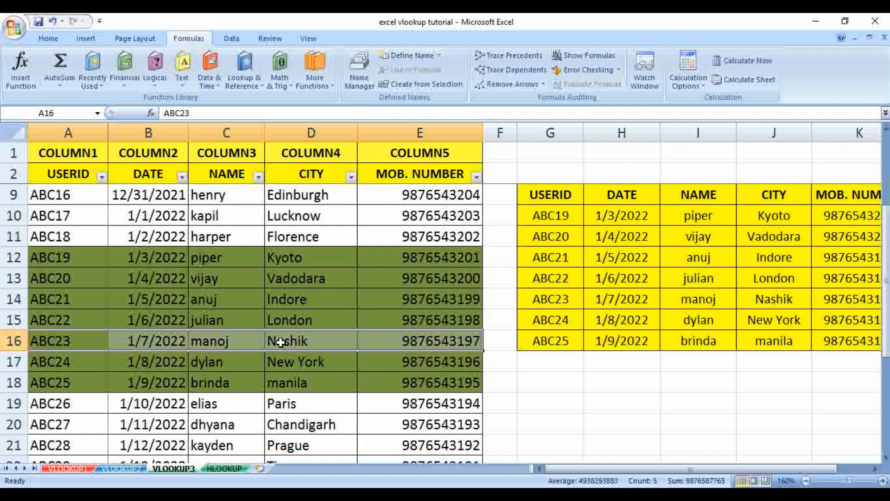
{"action": "left_click", "coordinate": [386, 341]}
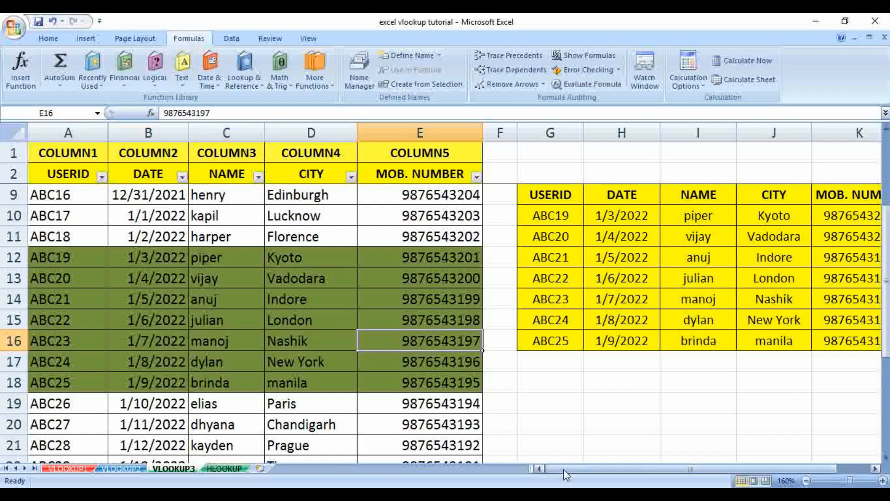
{"action": "left_click_drag", "start_coordinate": [563, 469], "coordinate": [587, 465]}
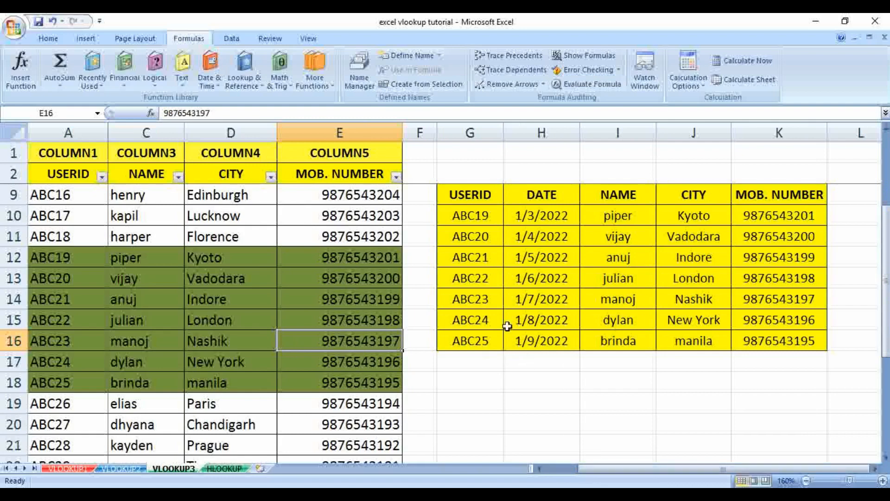